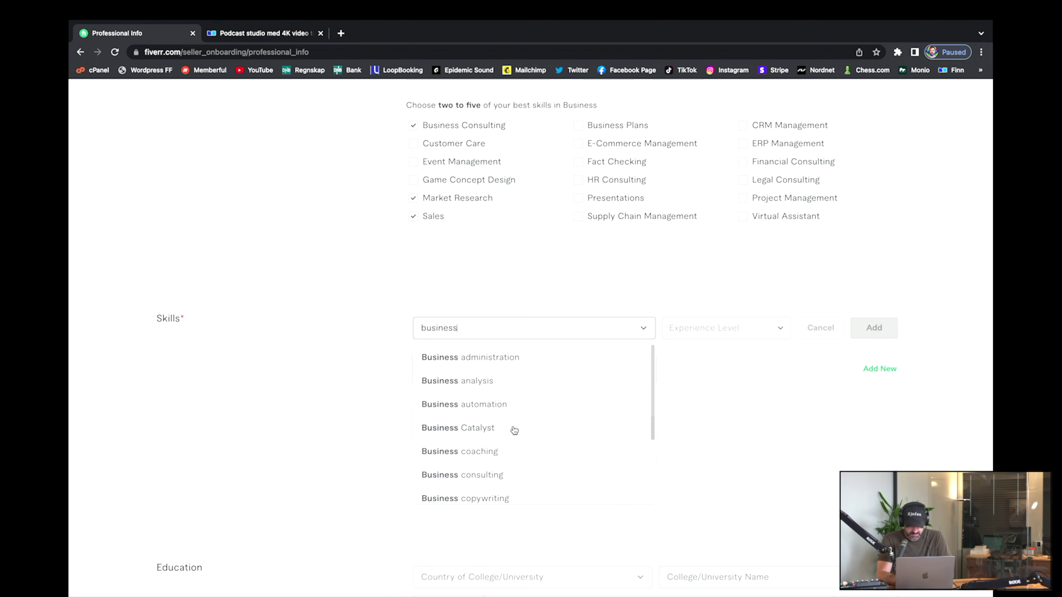
# - Add Business consulting to the skills list with the Expert experience level
pyautogui.scroll(-1, 531, 373)
pyautogui.scroll(-1, 531, 373)
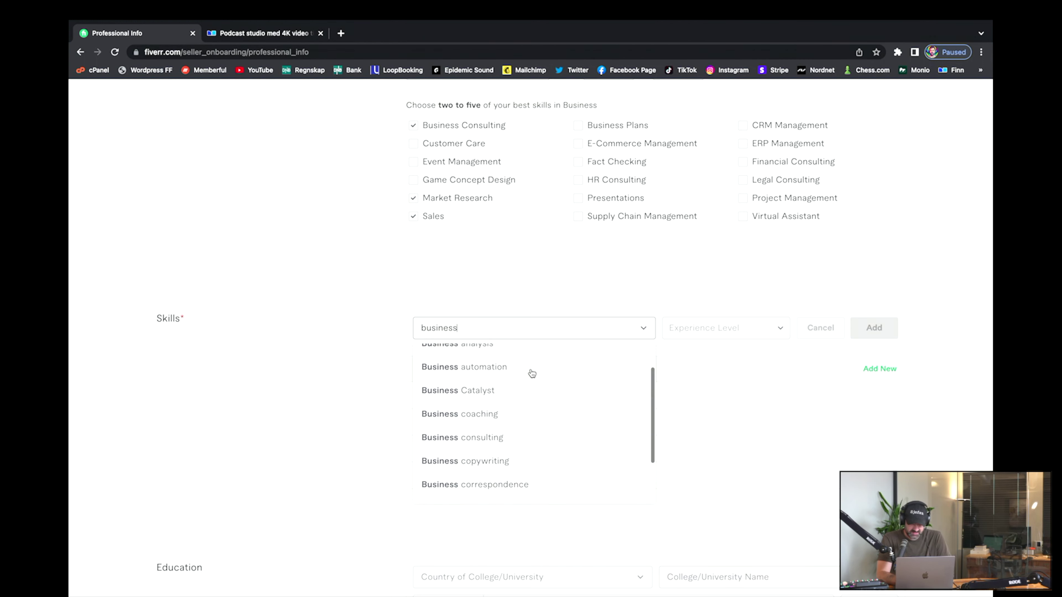
pyautogui.click(494, 419)
pyautogui.click(574, 329)
pyautogui.click(568, 286)
pyautogui.click(597, 340)
pyautogui.click(597, 341)
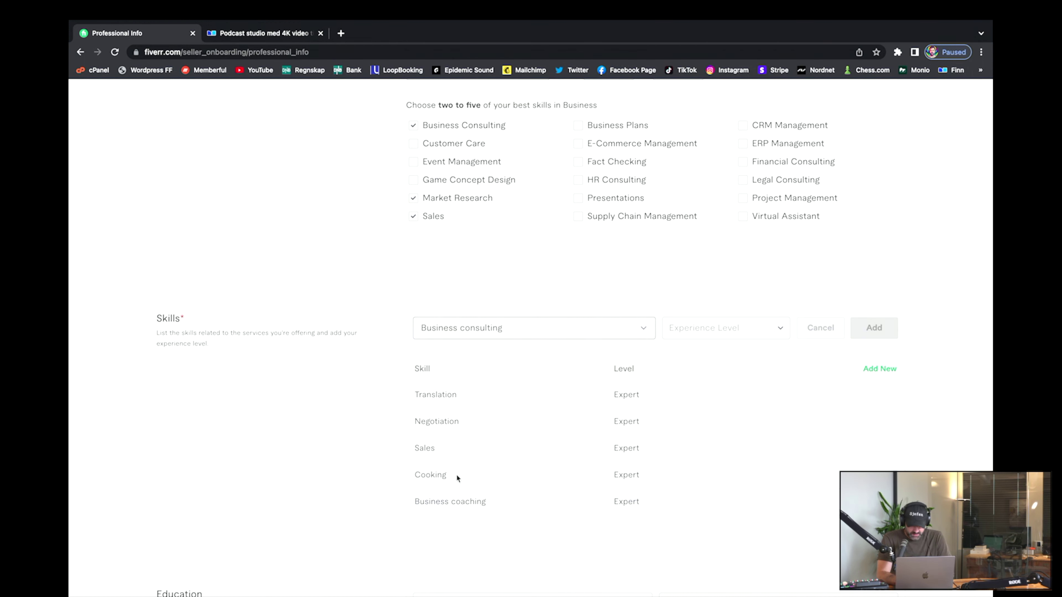
pyautogui.click(725, 327)
pyautogui.click(714, 417)
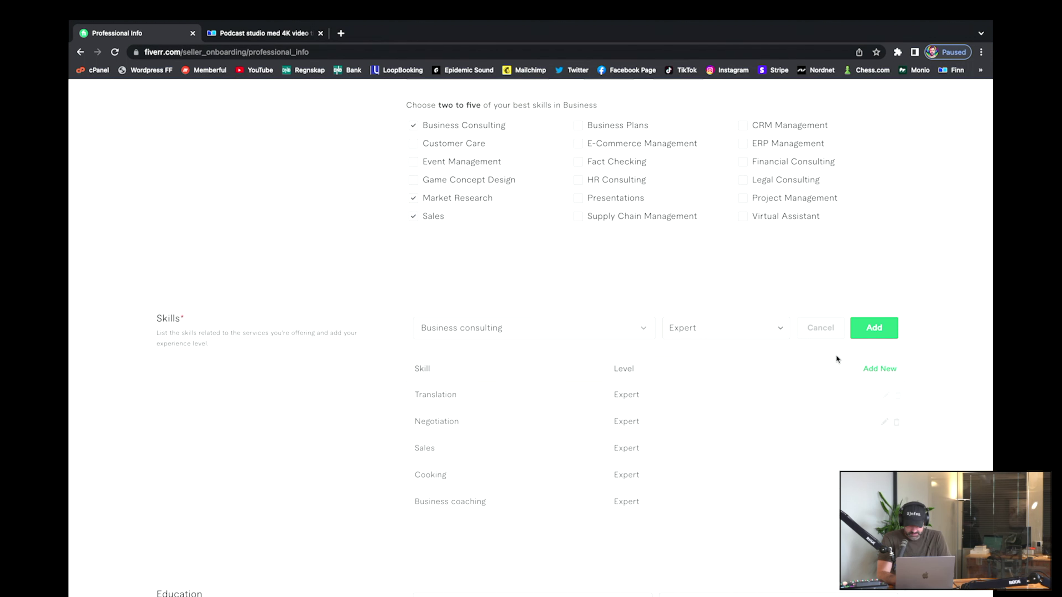
pyautogui.click(869, 329)
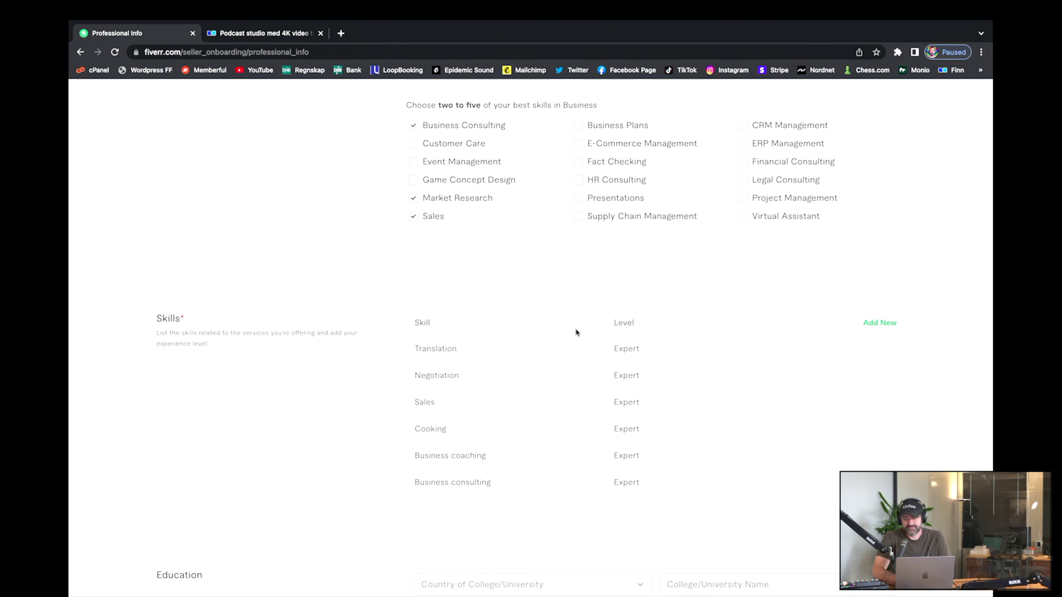
pyautogui.scroll(-4, 491, 327)
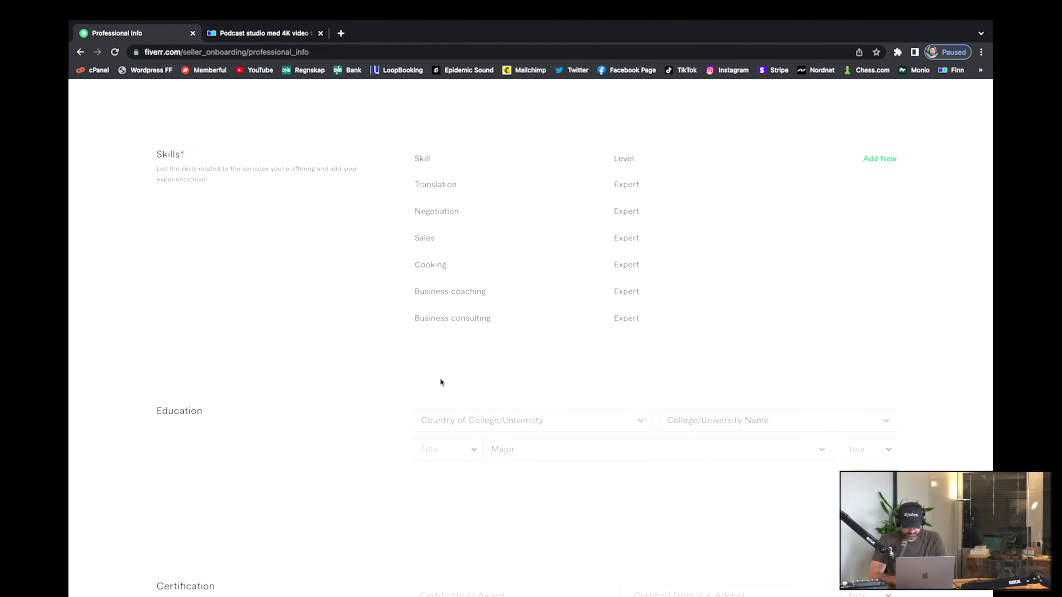
pyautogui.scroll(-4, 537, 377)
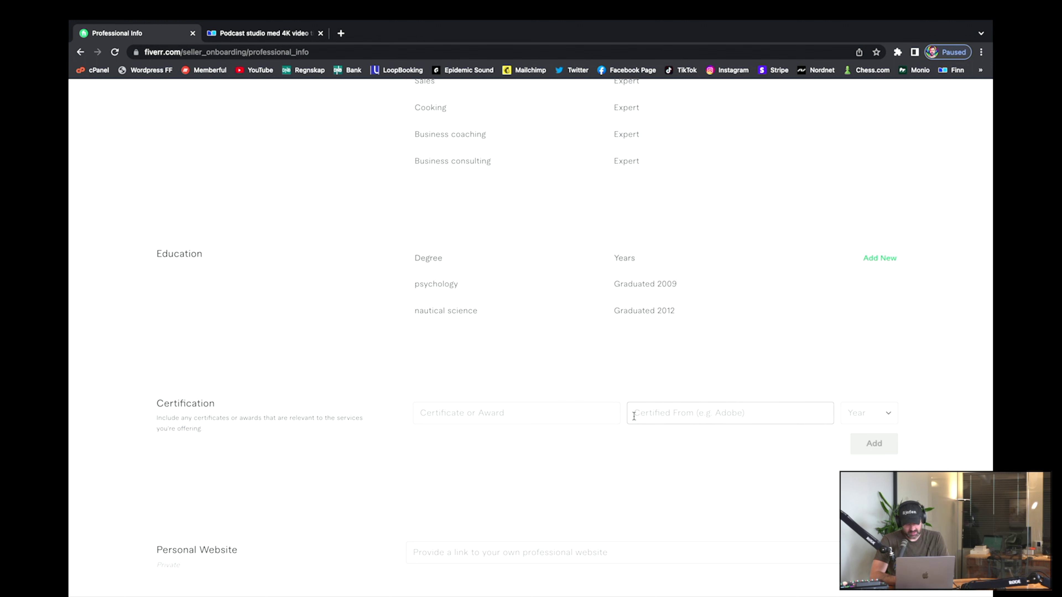
pyautogui.scroll(-2, 495, 360)
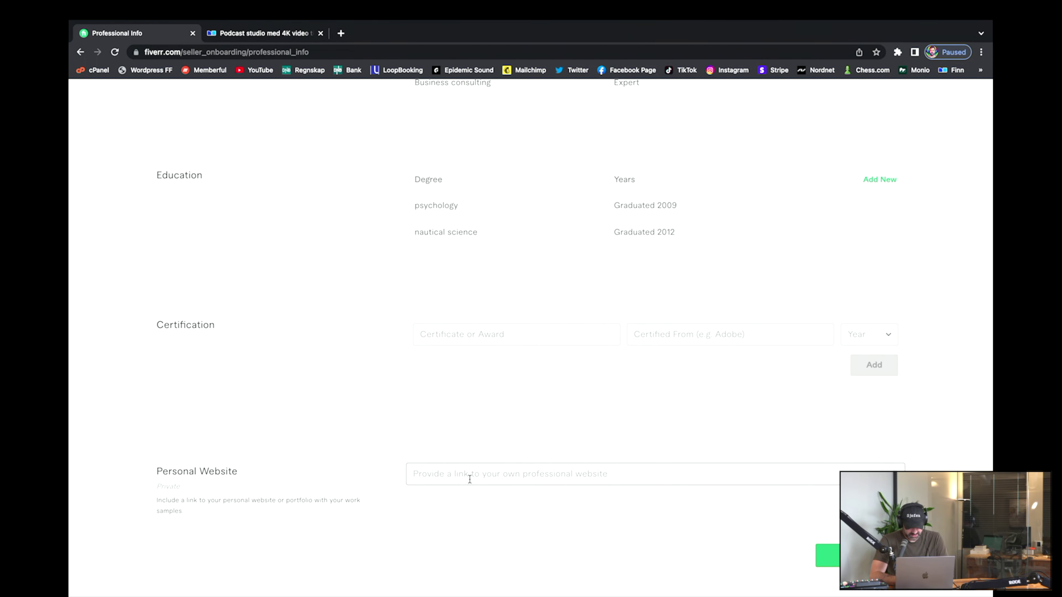
pyautogui.click(469, 479)
pyautogui.write('ht')
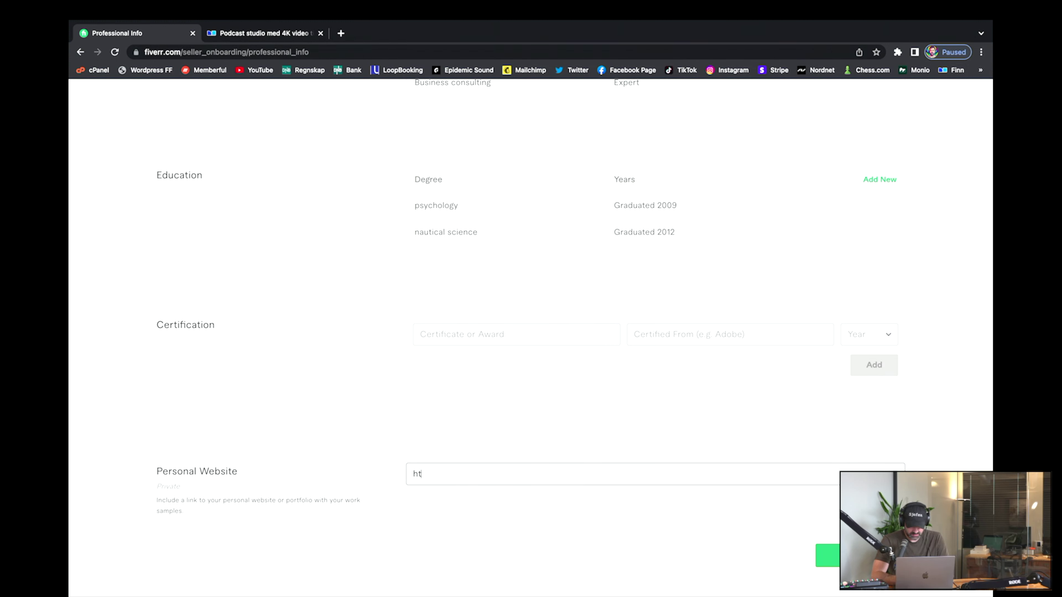
pyautogui.write('tps://')
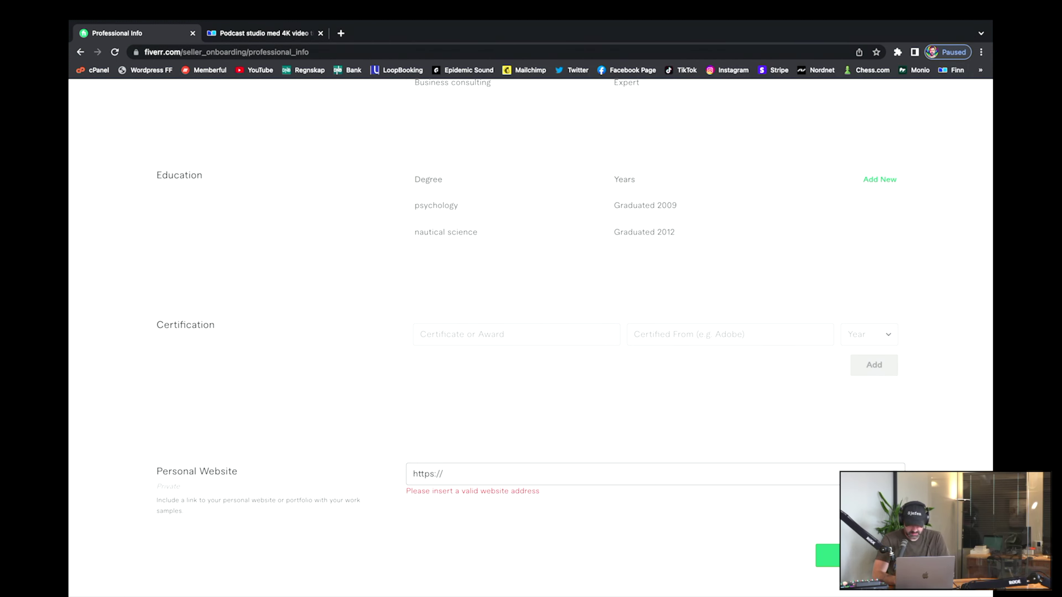
pyautogui.write('www.formueforum.no')
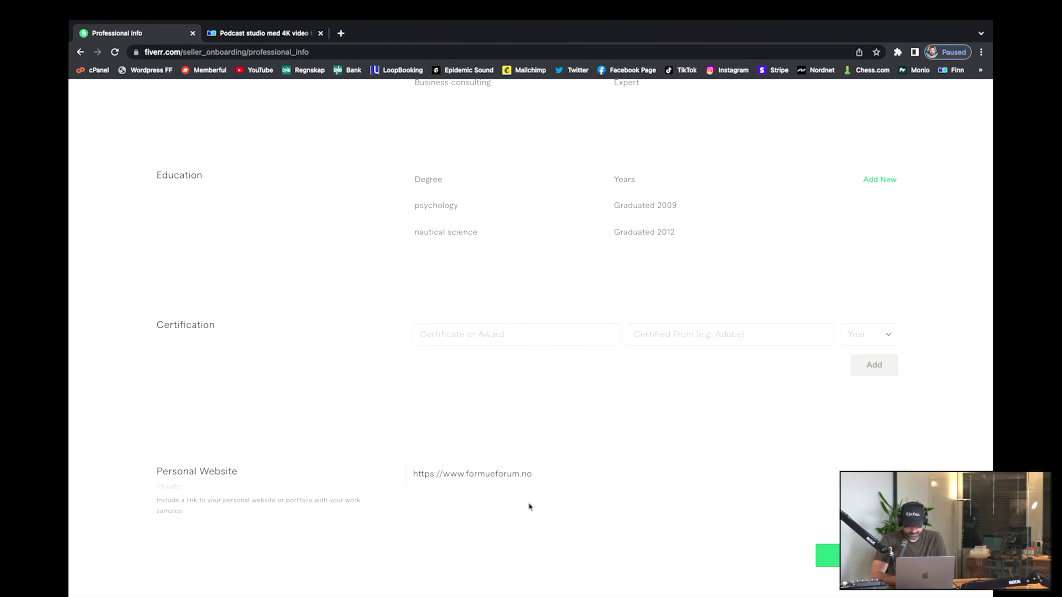
# - Submit the professional info and complete the linked accounts and account security stages to finish the seller profile
pyautogui.scroll(15, 690, 301)
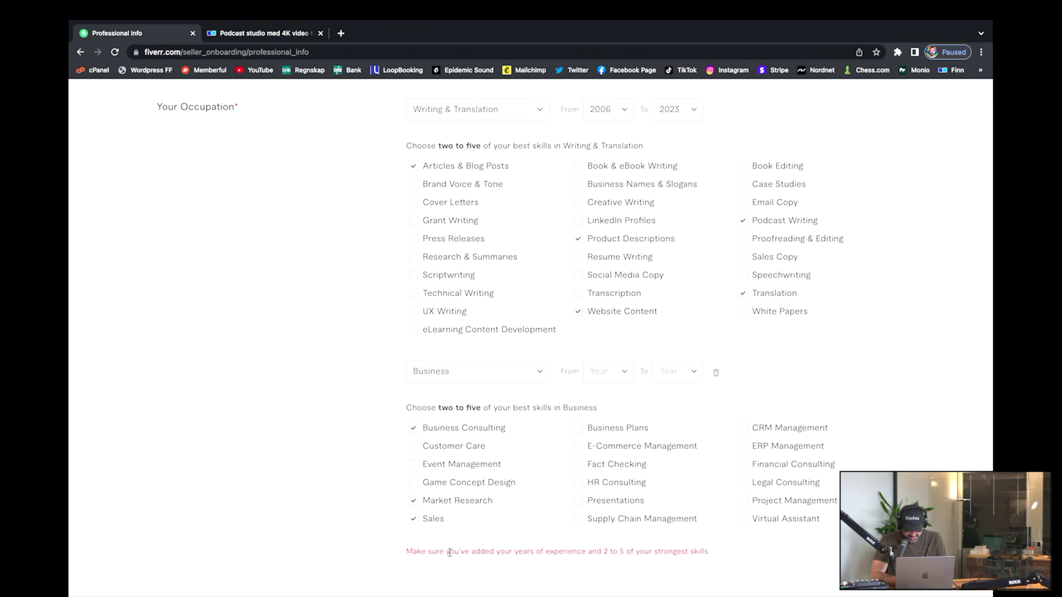
pyautogui.scroll(-15, 512, 552)
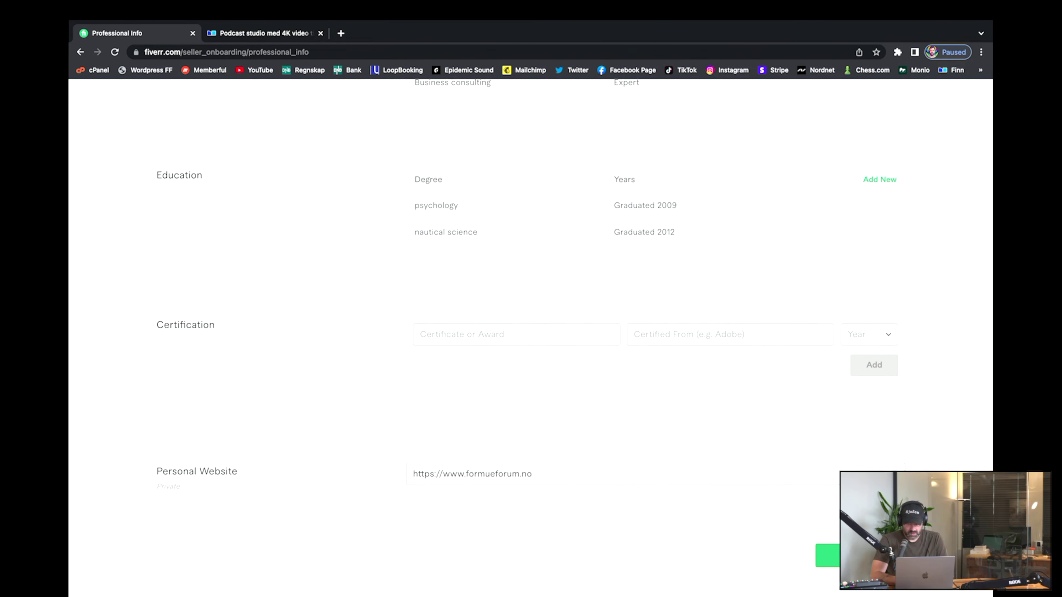
pyautogui.click(827, 558)
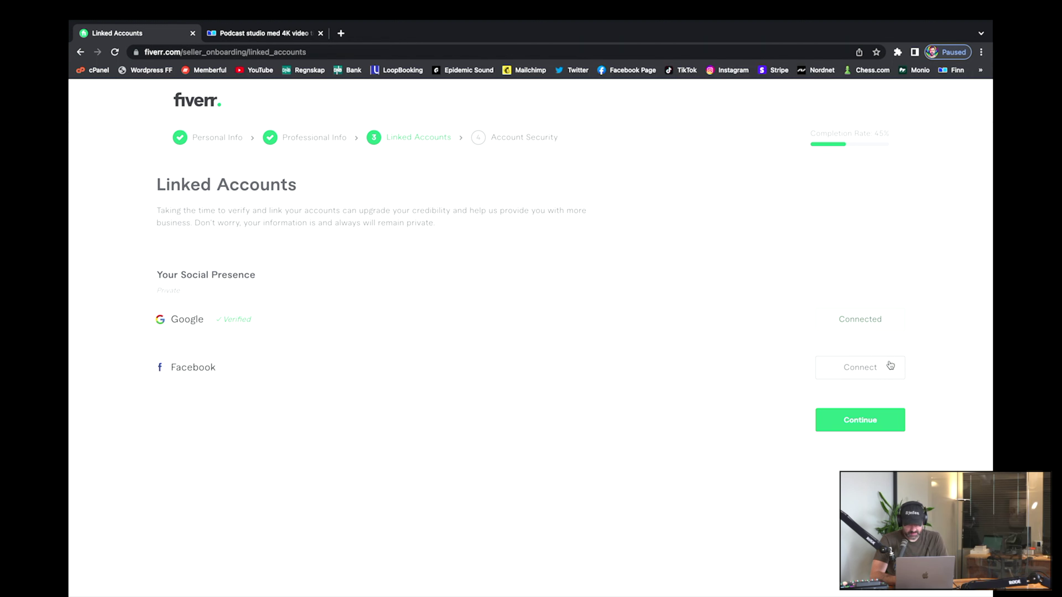
pyautogui.click(868, 368)
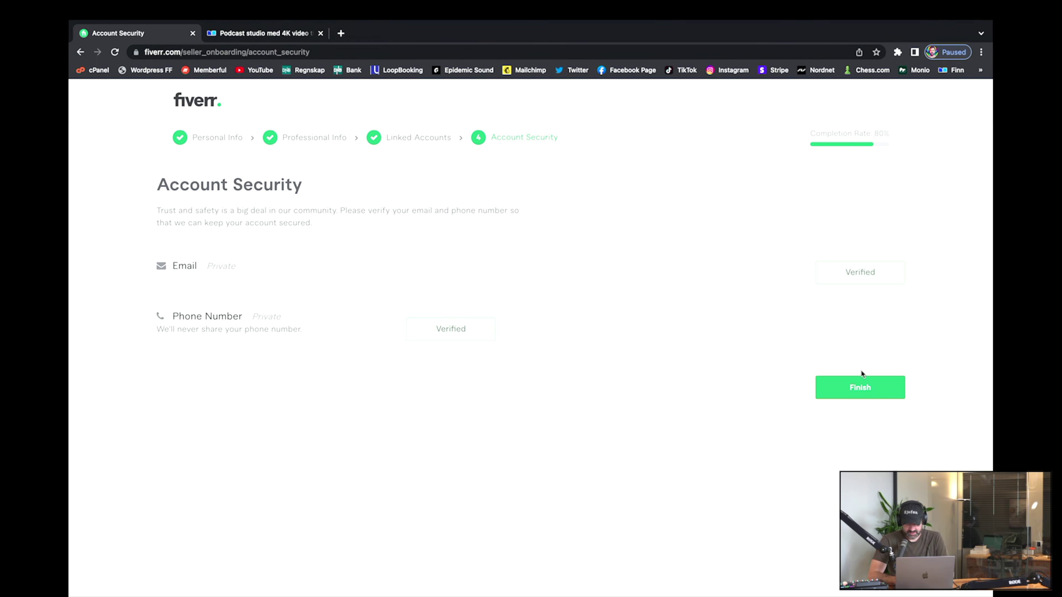
pyautogui.click(864, 385)
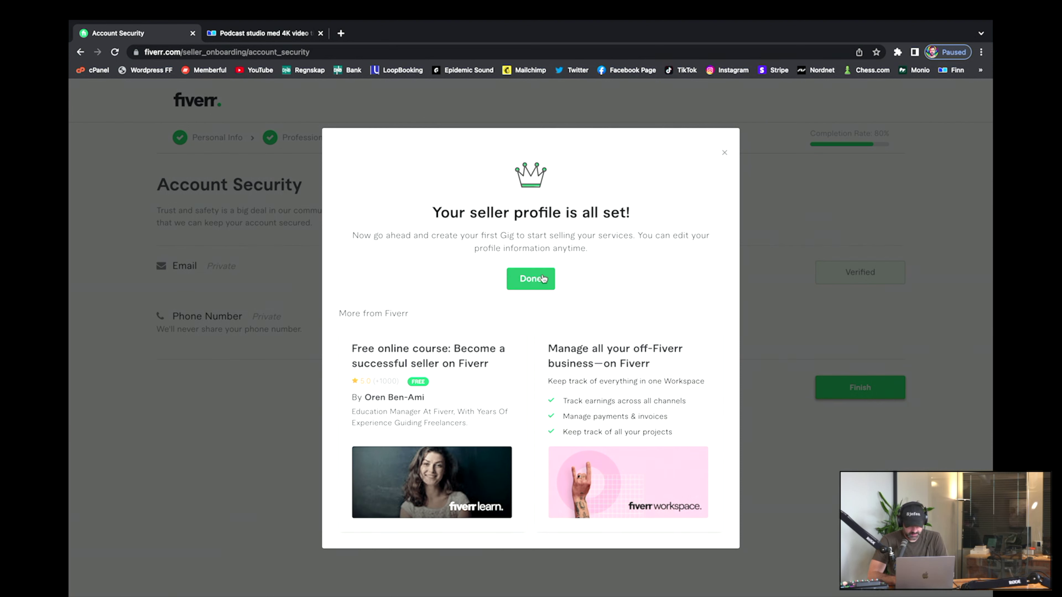
pyautogui.click(543, 282)
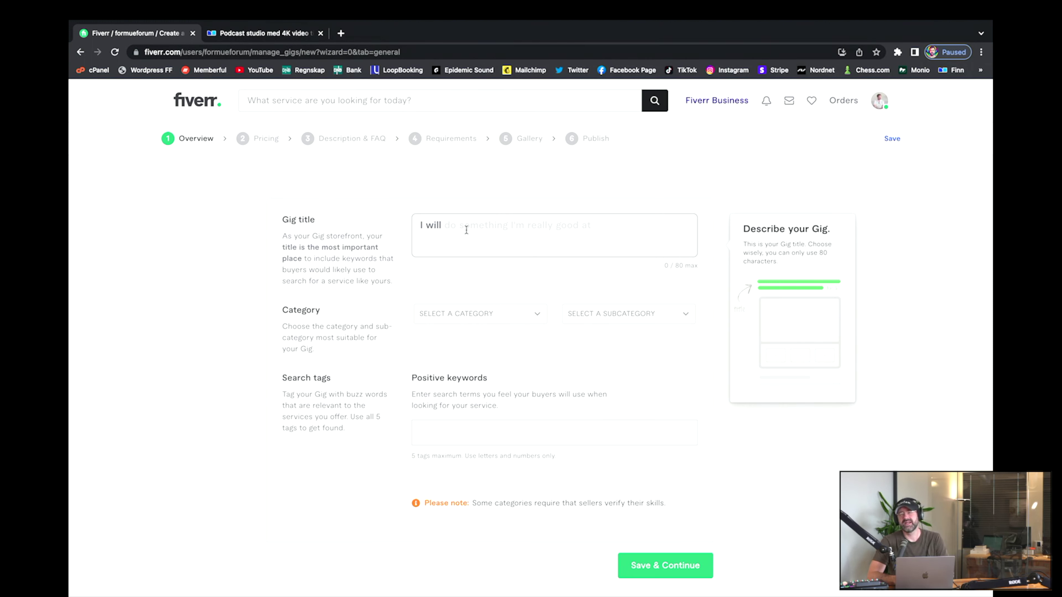
# - Title the gig "I will translate business, contracts and marketing texts from Norwegian to English."
pyautogui.write('translate anythin')
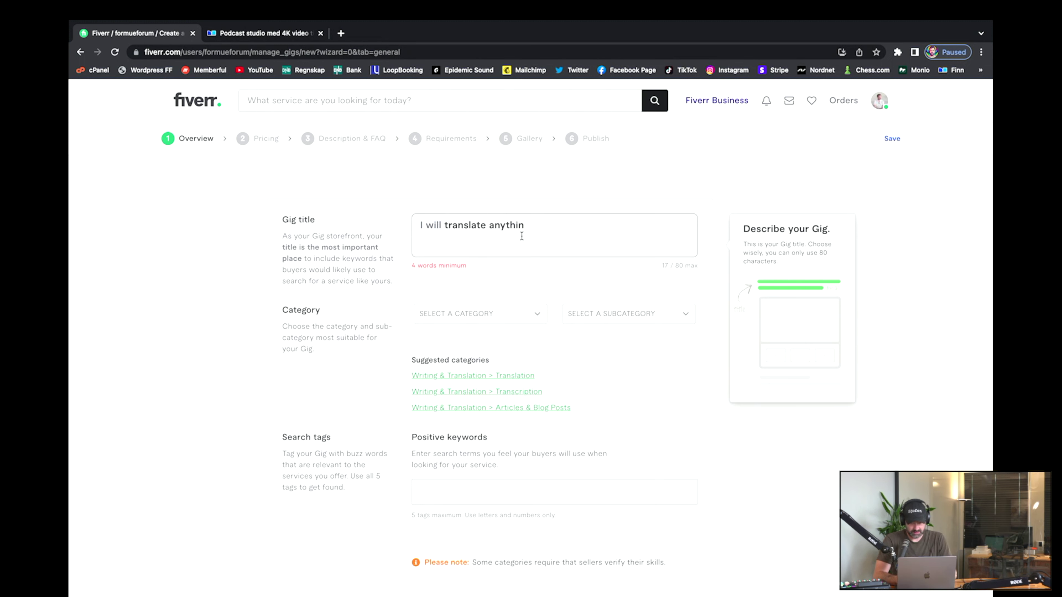
pyautogui.press('BackSpace')
pyautogui.press('BackSpace')
pyautogui.press('BackSpace')
pyautogui.press('BackSpace')
pyautogui.write('business, con')
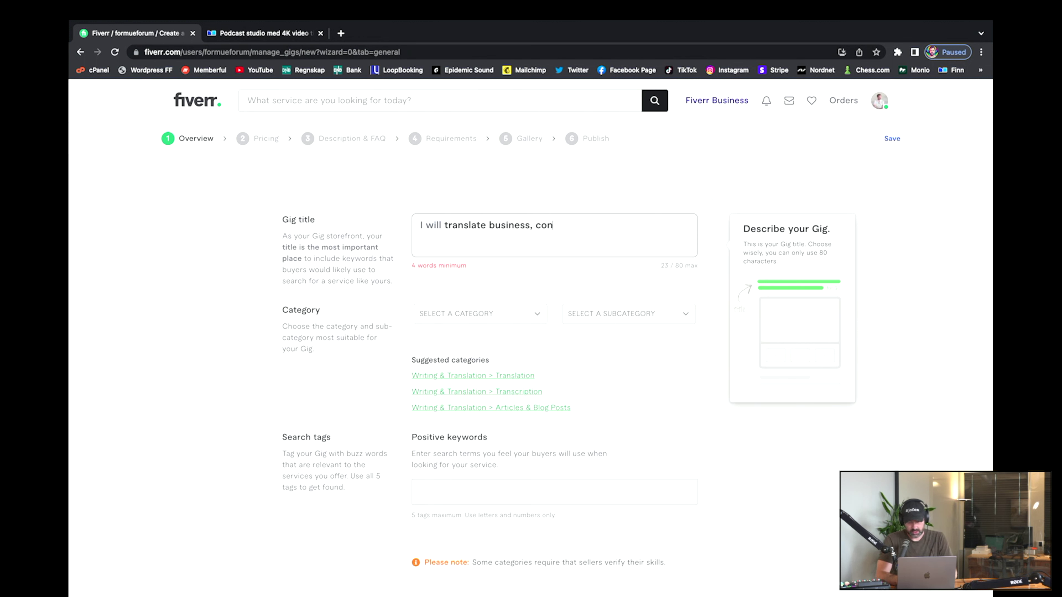
pyautogui.write('tracts and marke')
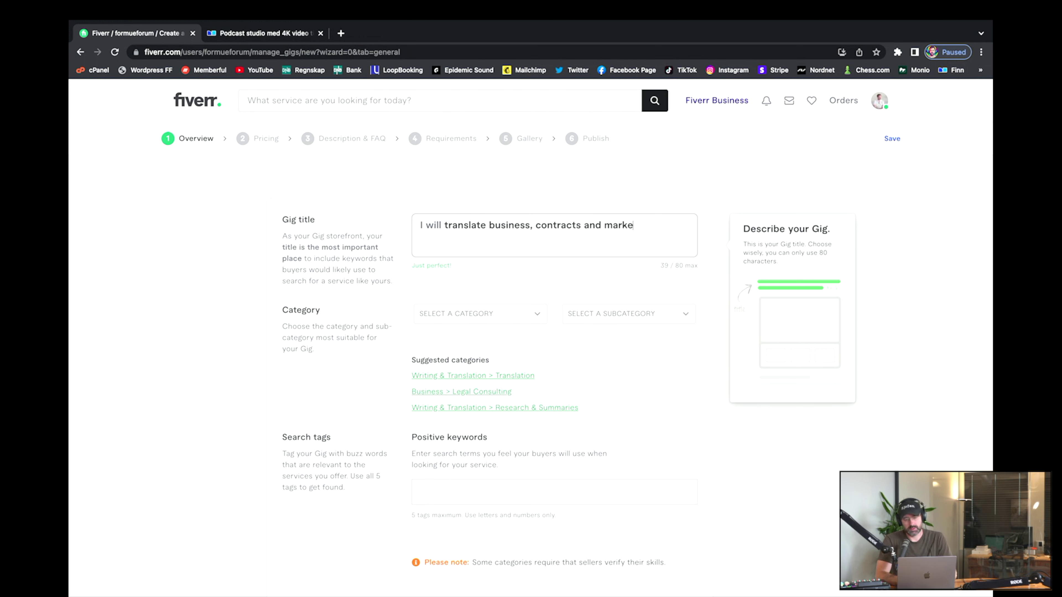
pyautogui.write('ting texts')
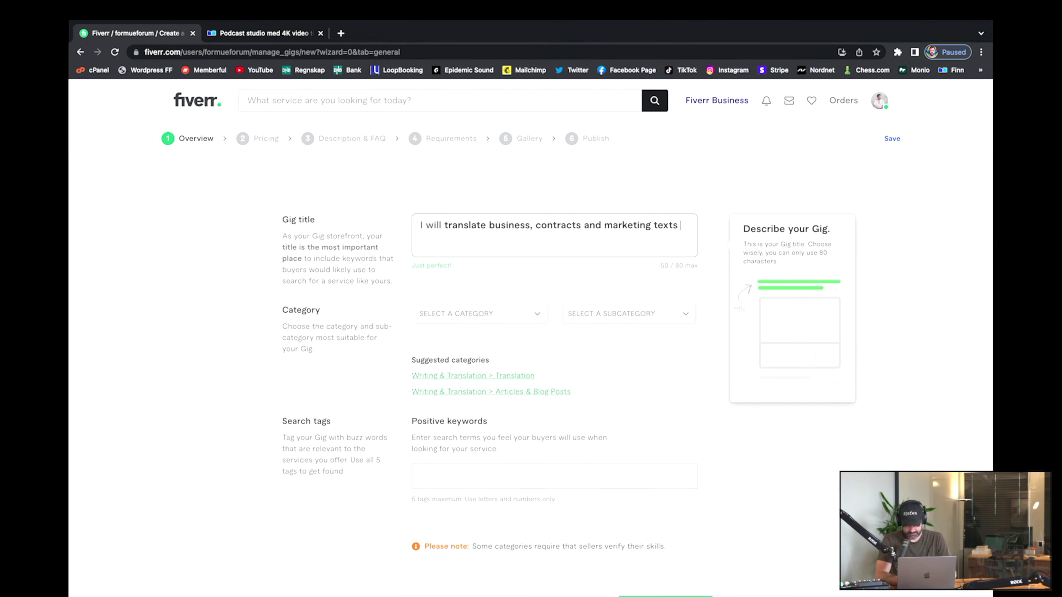
# - Set the gig's category to Writing & Translation and its subcategory to Translation
pyautogui.click(441, 319)
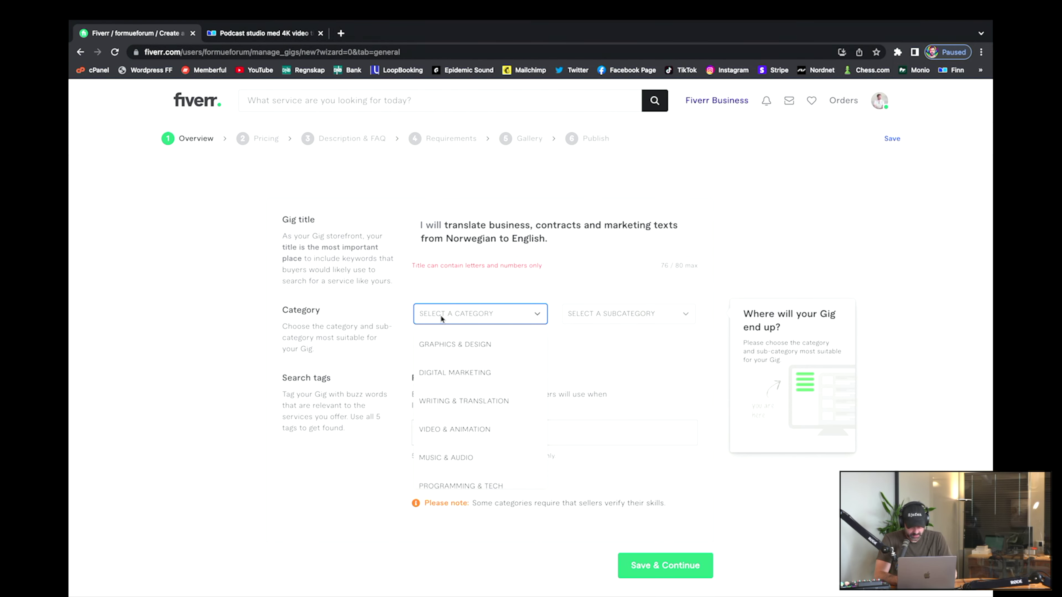
pyautogui.click(506, 398)
pyautogui.click(590, 315)
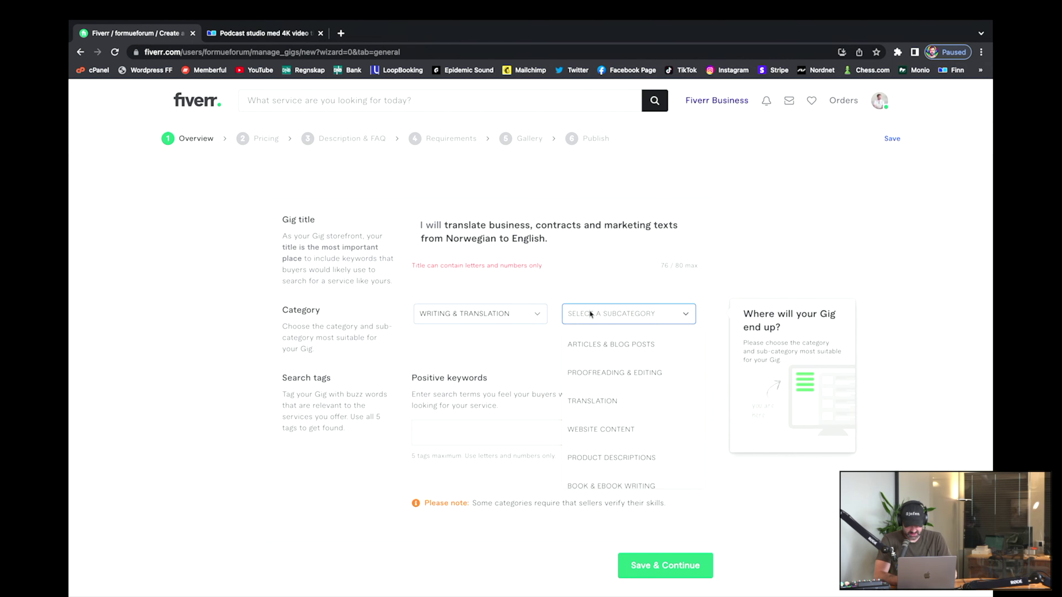
pyautogui.click(592, 400)
# - Set the first language pair in the gig metadata to translate from Norwegian to English
pyautogui.click(557, 406)
pyautogui.click(565, 487)
pyautogui.click(629, 419)
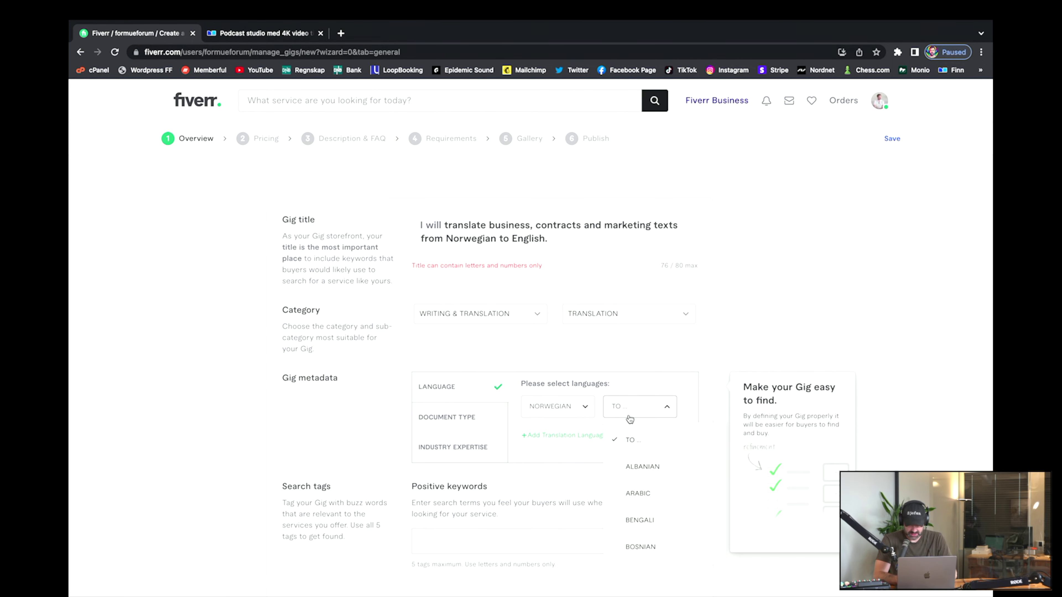
pyautogui.scroll(-10, 658, 490)
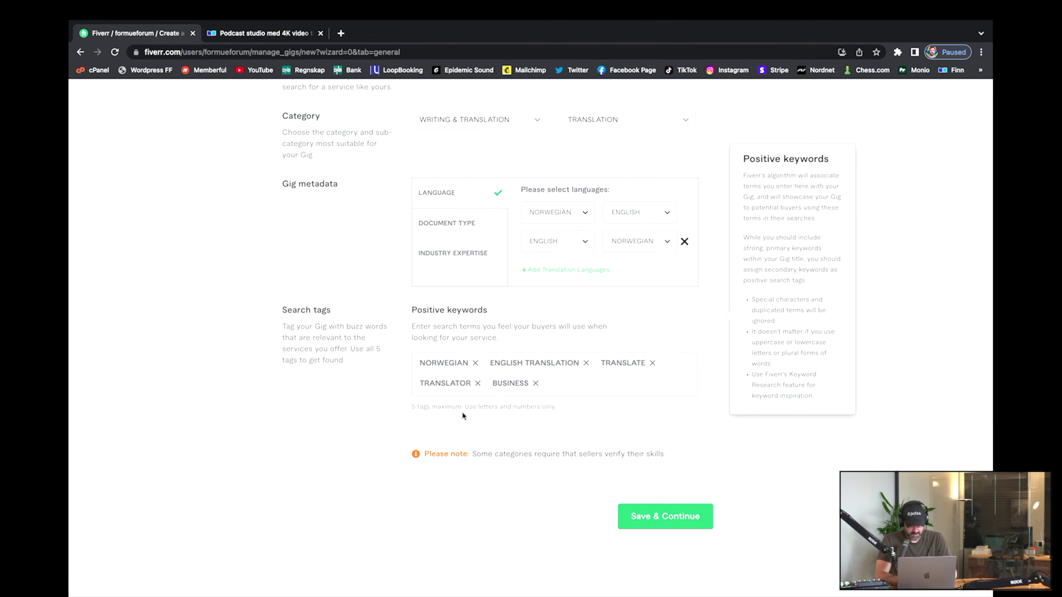
# - Remove the final period from the gig title and save the overview to proceed to pricing
pyautogui.click(702, 517)
pyautogui.click(556, 246)
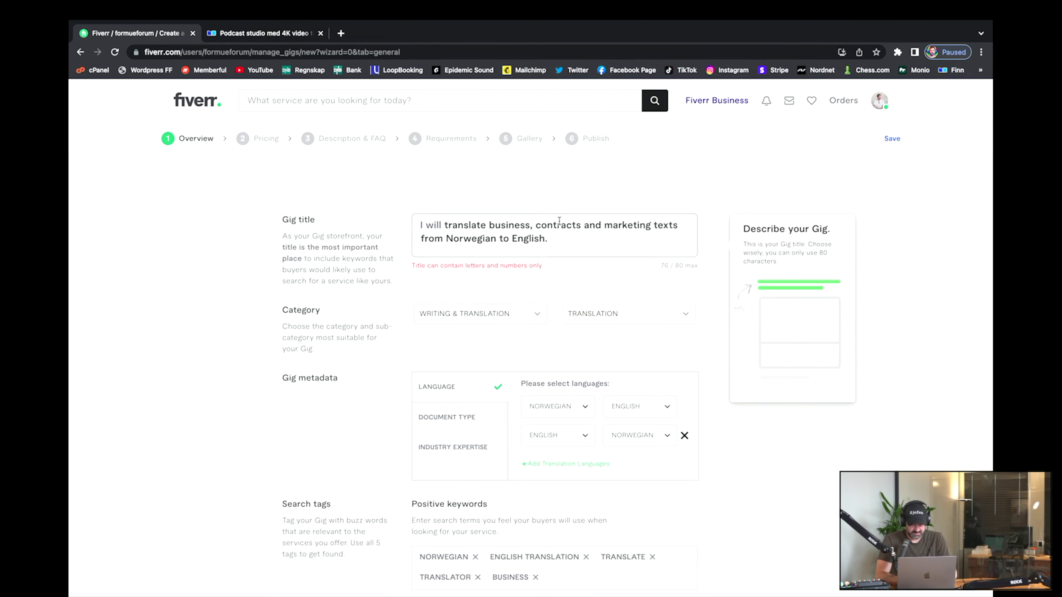
pyautogui.press('BackSpace')
pyautogui.scroll(-10, 630, 293)
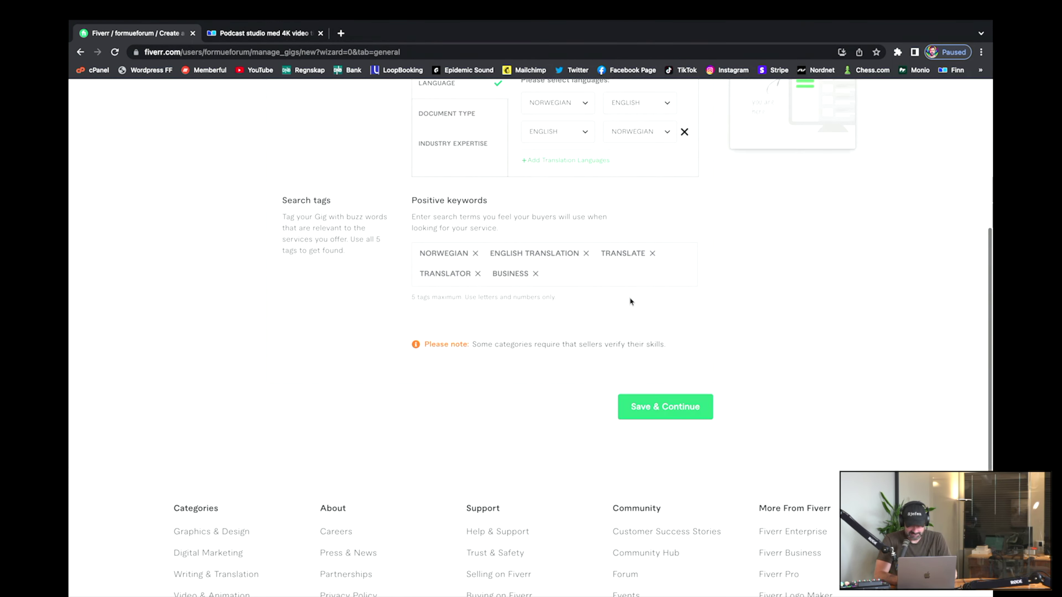
pyautogui.click(652, 391)
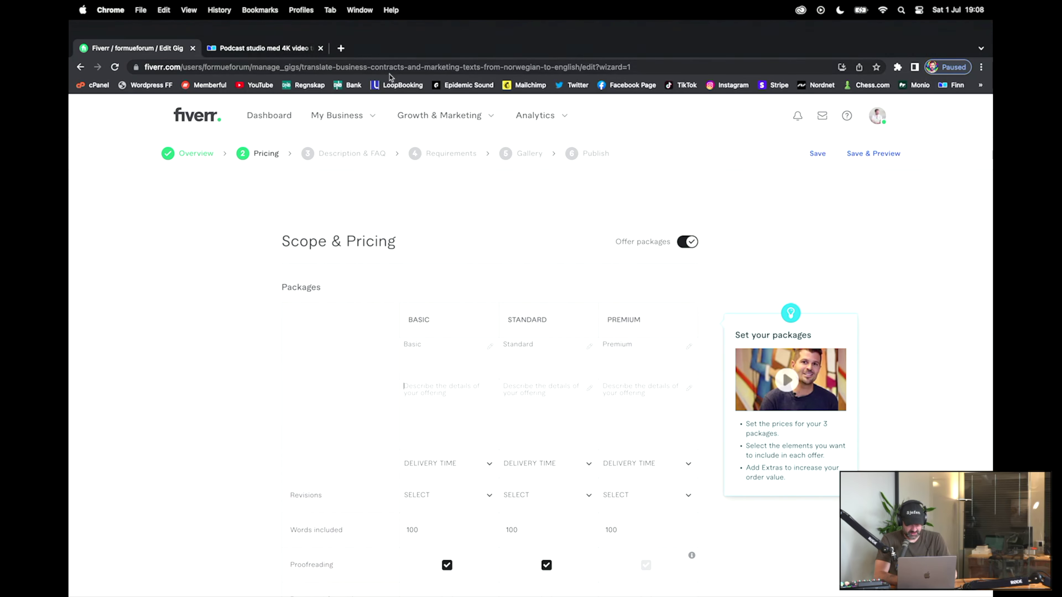
# - Search Fiverr for "norwegian translation" in a new tab and review the first English-to-Norwegian gig's Basic and Standard packages
pyautogui.click(341, 48)
pyautogui.write('fiv')
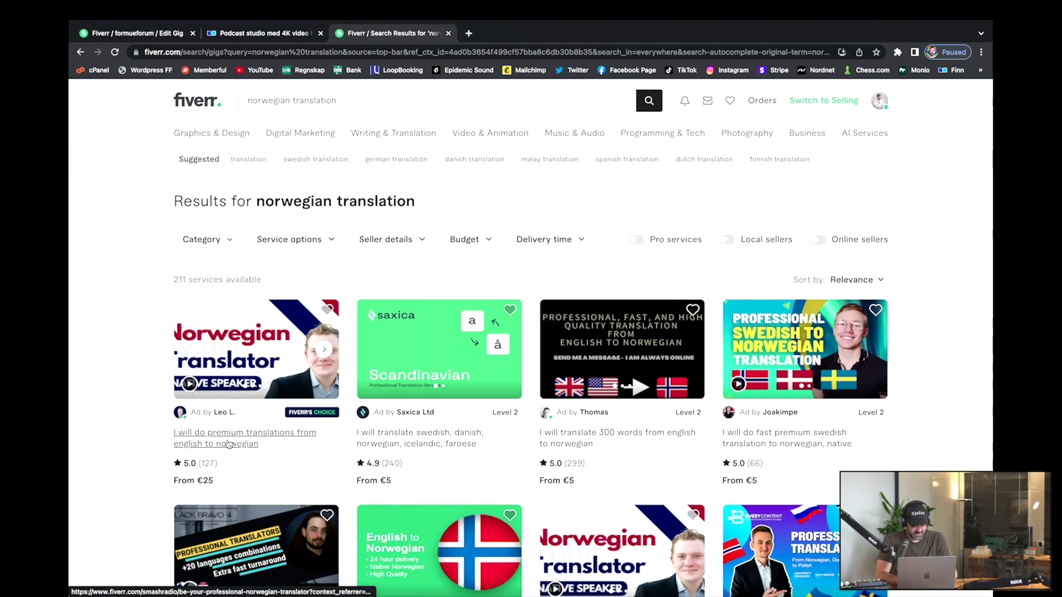
pyautogui.click(229, 443)
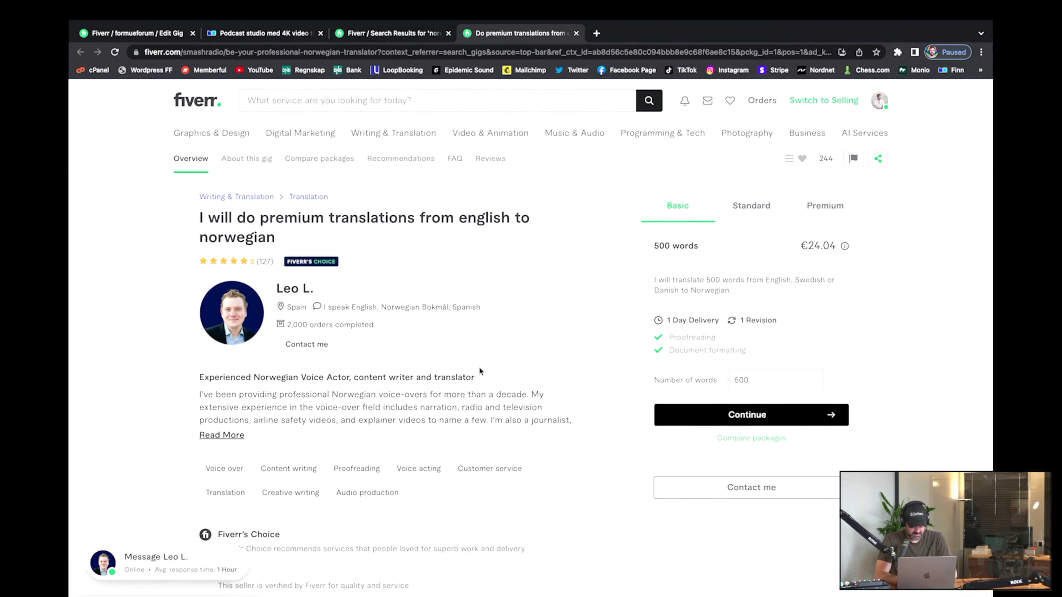
pyautogui.scroll(-1, 370, 380)
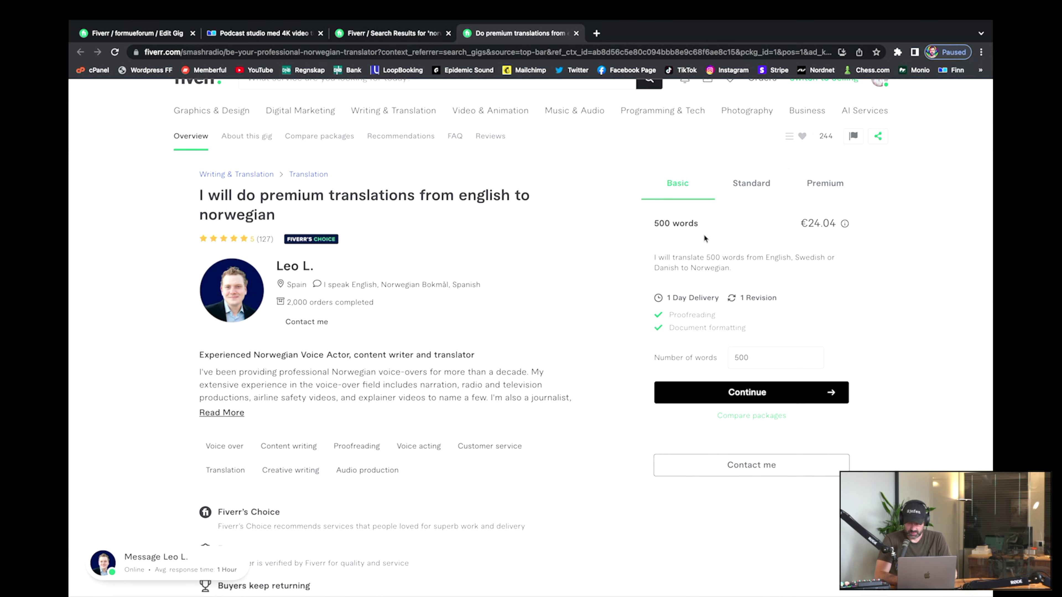
pyautogui.moveTo(804, 224); pyautogui.dragTo(831, 224)
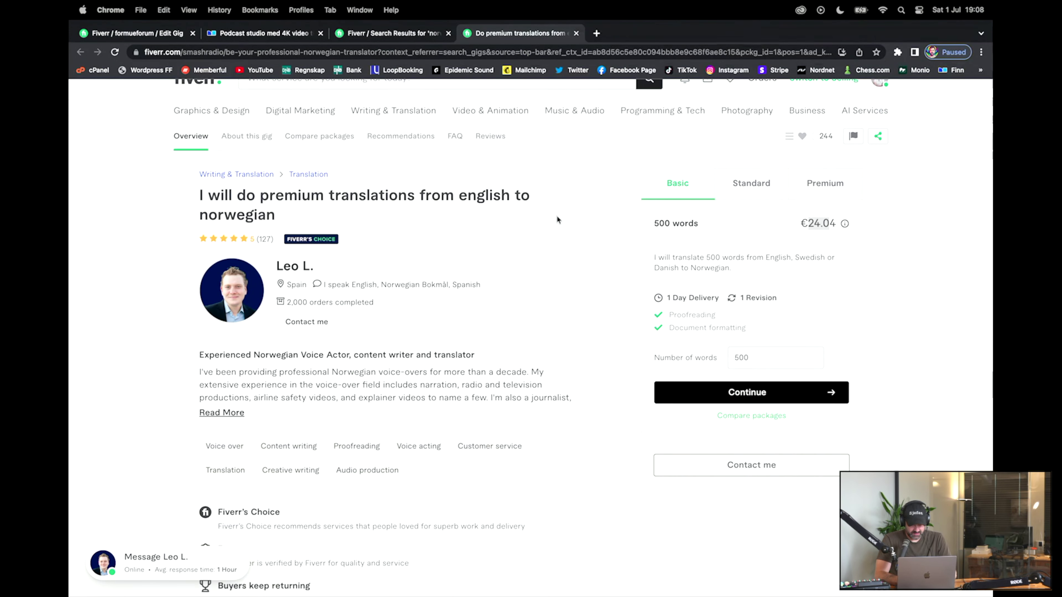
pyautogui.click(762, 174)
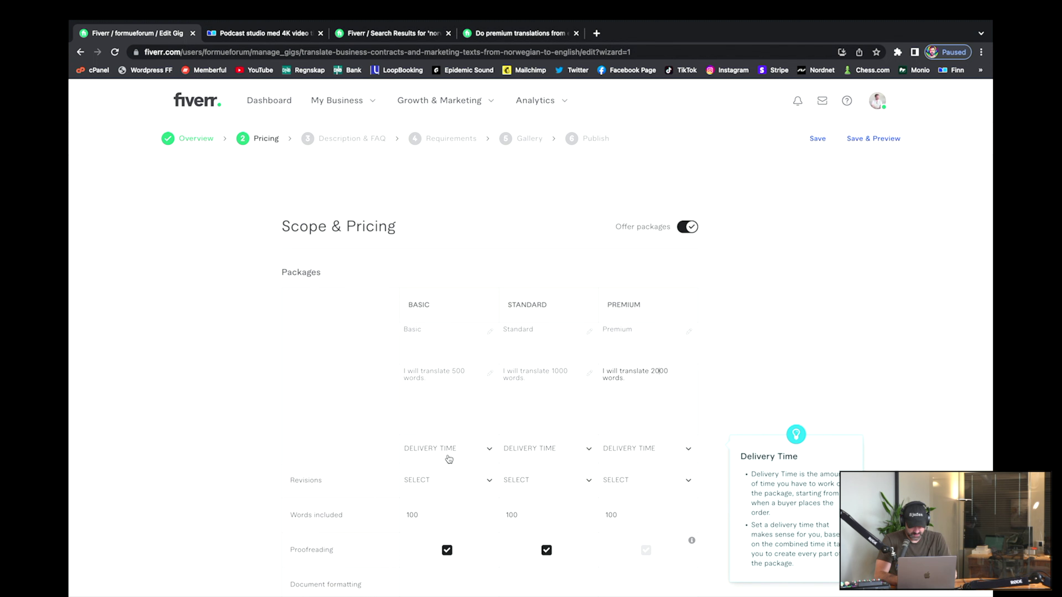
# - Open the Basic package's delivery time options and compare the competitor gig's Basic, Standard and Premium packages
pyautogui.click(449, 454)
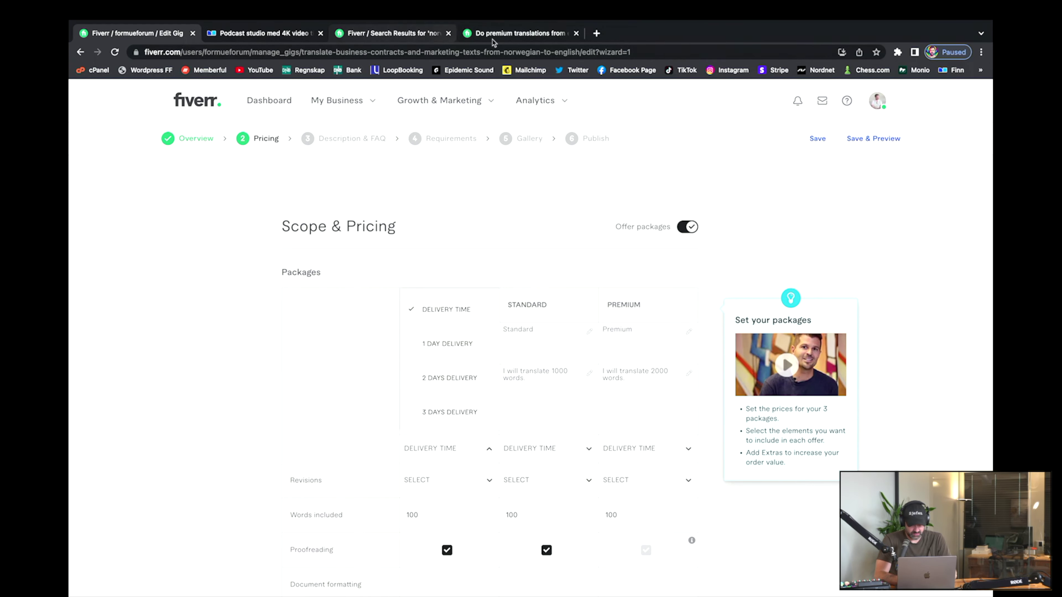
pyautogui.click(513, 37)
pyautogui.click(677, 182)
pyautogui.click(759, 185)
pyautogui.click(827, 180)
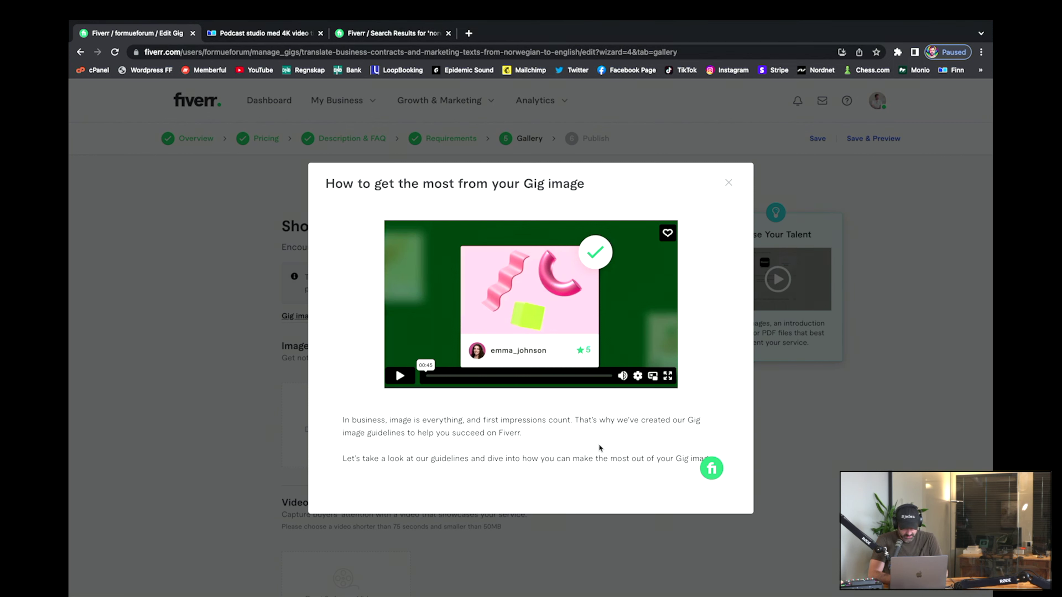
# - Play the "How to get the most from your Gig image" video in the gallery stage
pyautogui.click(400, 376)
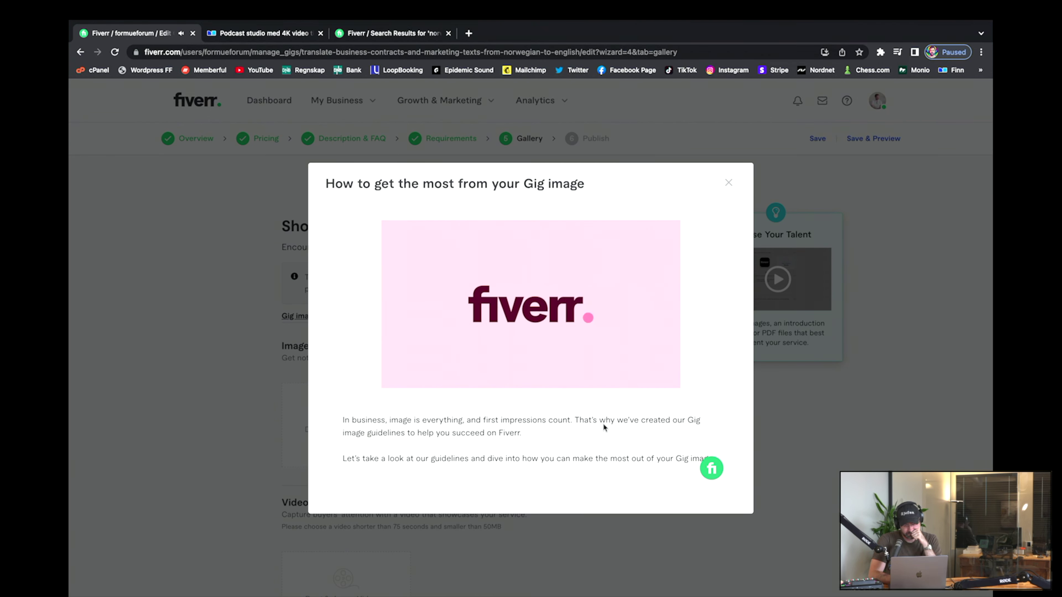
# - Close the image guideline video and look through the gig images in the norwegian translation search results
pyautogui.press('Escape')
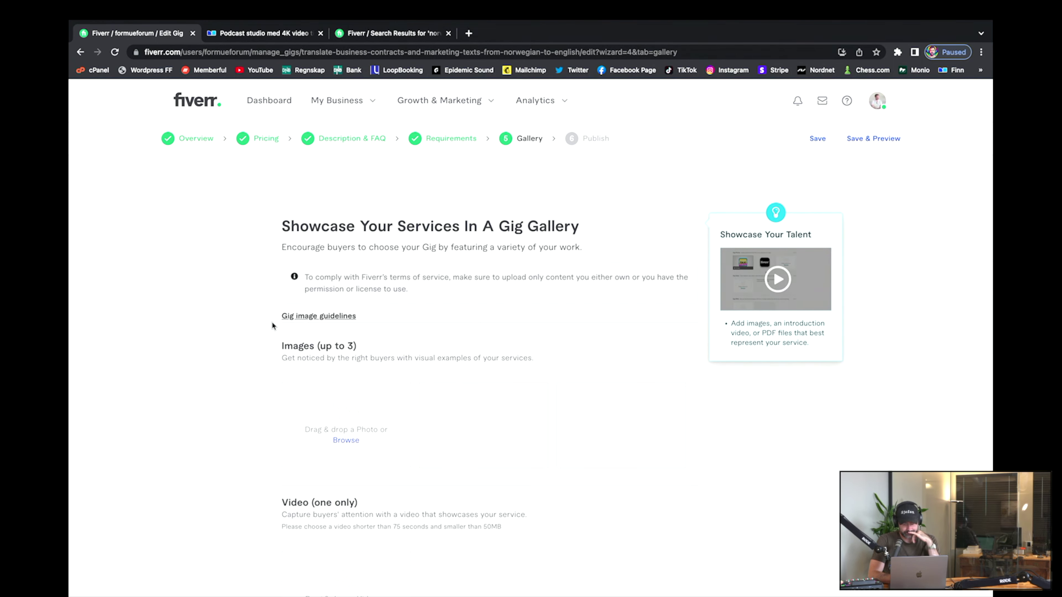
pyautogui.click(389, 48)
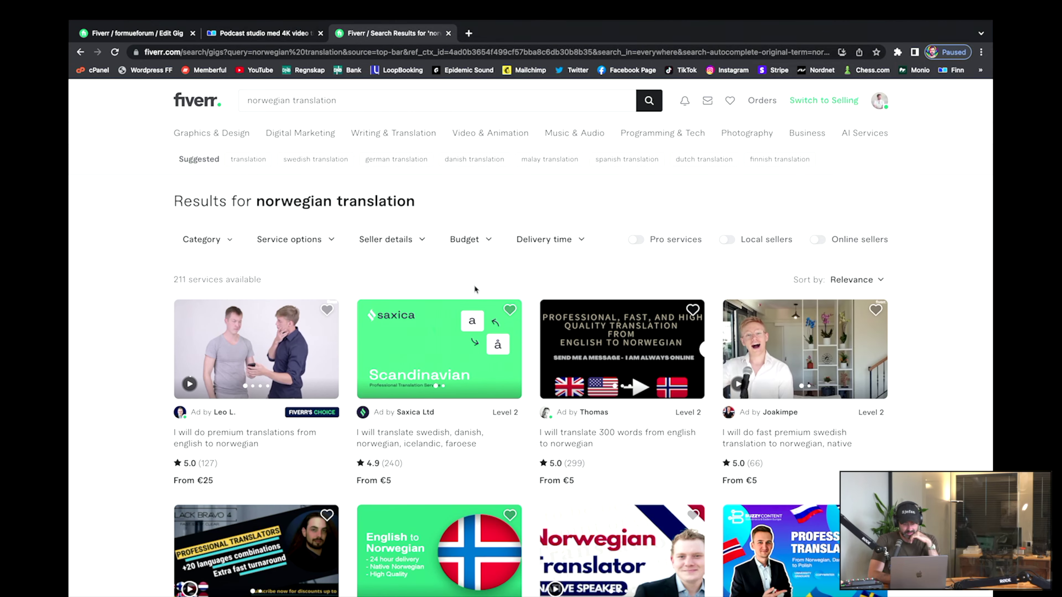
pyautogui.scroll(-2, 454, 399)
pyautogui.scroll(-15, 453, 399)
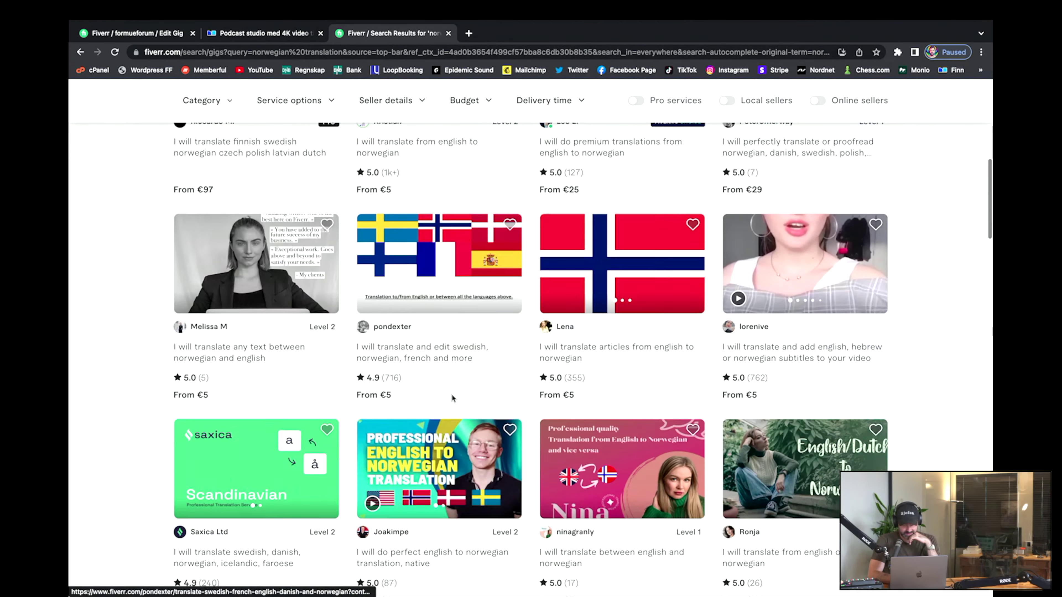
pyautogui.scroll(-1, 454, 398)
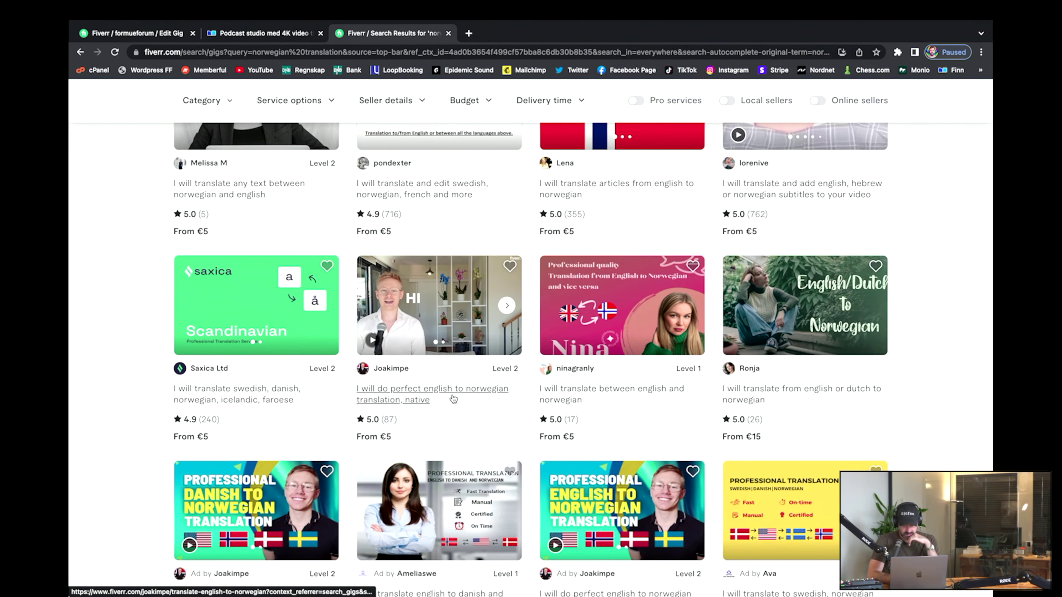
pyautogui.scroll(20, 453, 399)
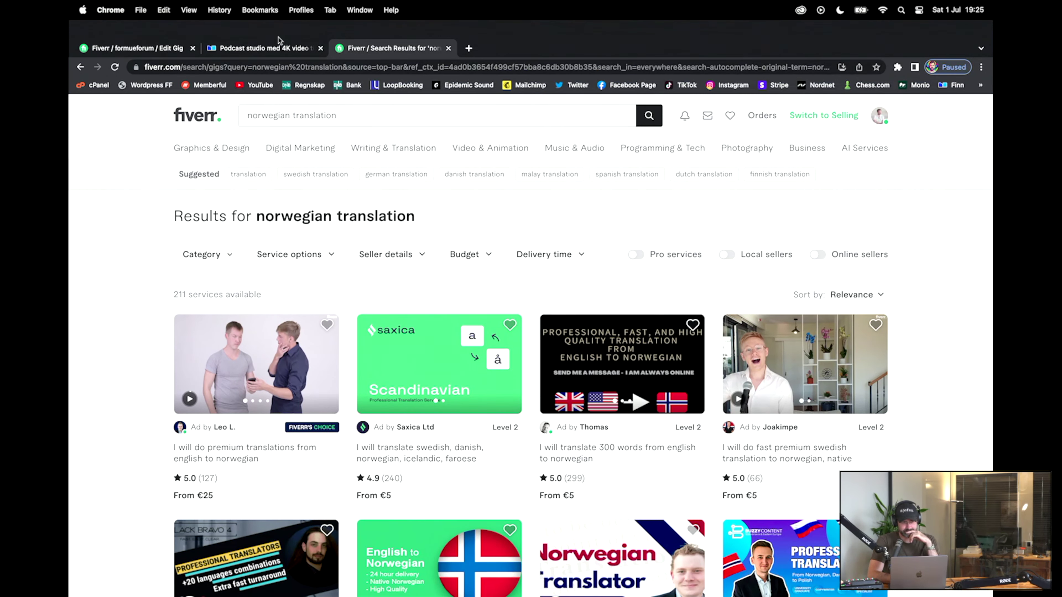
# - Search Google for "usa flag" and show the image results
pyautogui.click(264, 52)
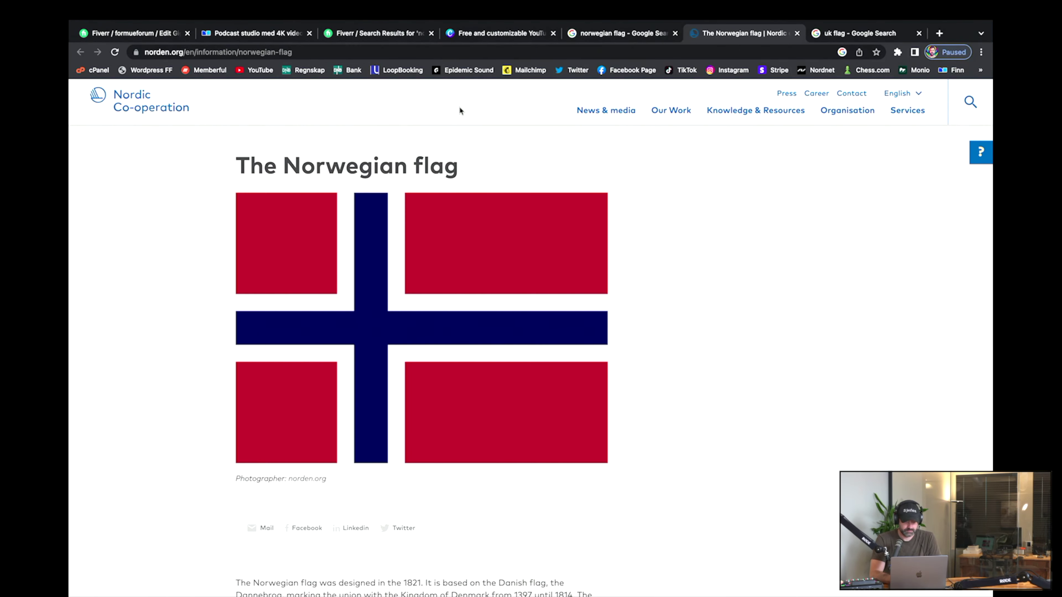
pyautogui.press('super+w')
pyautogui.click(237, 102)
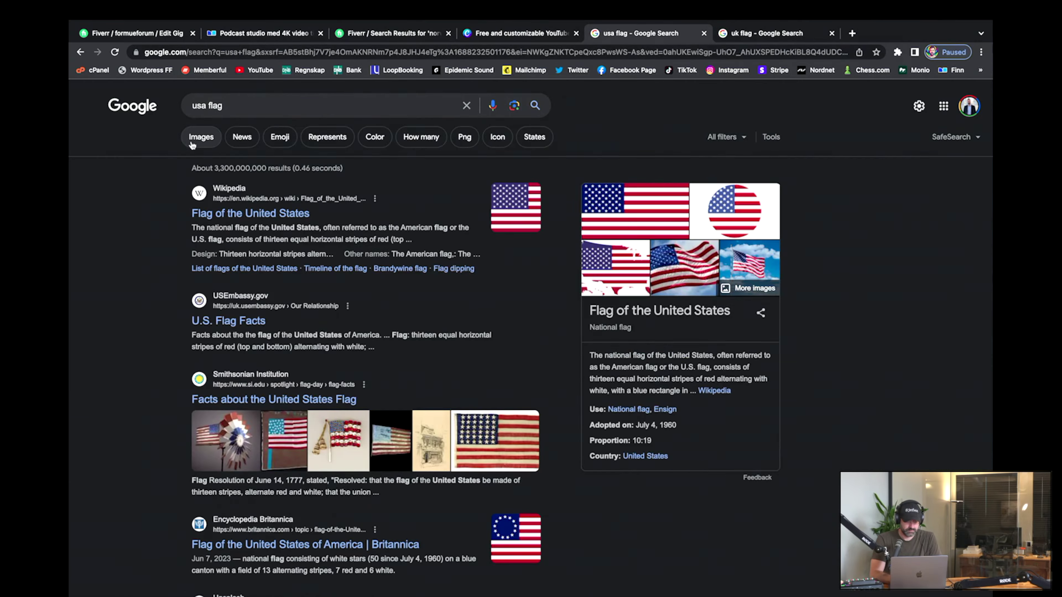
pyautogui.click(203, 136)
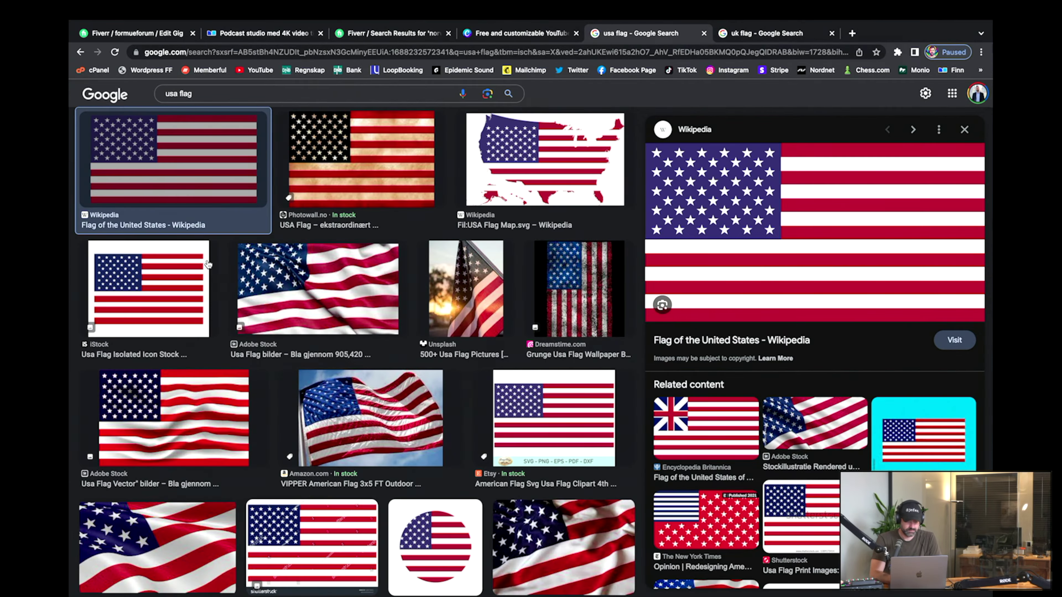
# - View the Wikipedia source page of the first US flag image and return to the image results
pyautogui.click(815, 232)
pyautogui.press('f')
pyautogui.press('Escape')
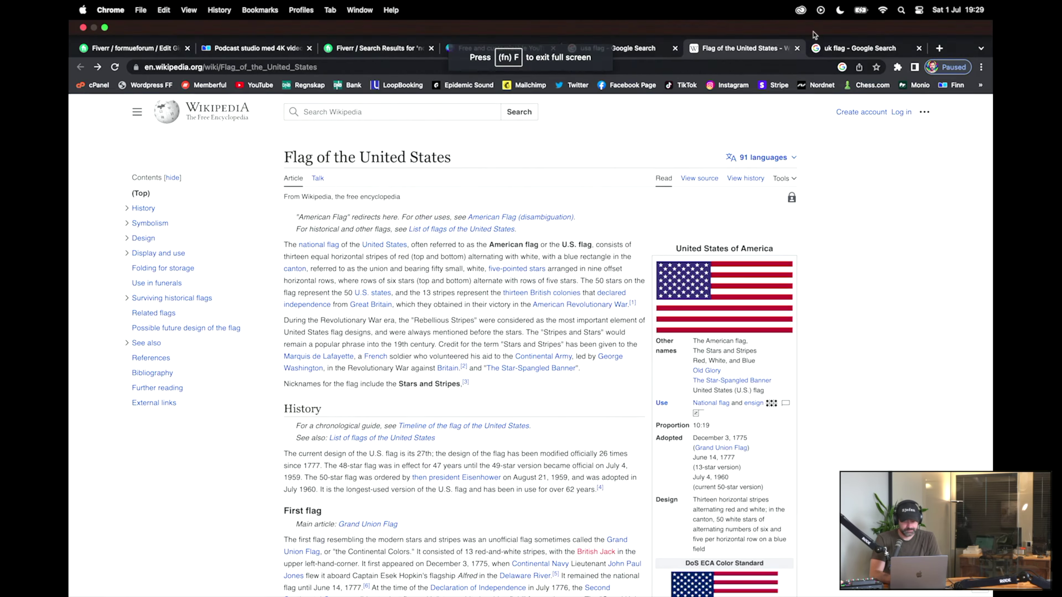
pyautogui.press('super+w')
pyautogui.scroll(-4, 662, 308)
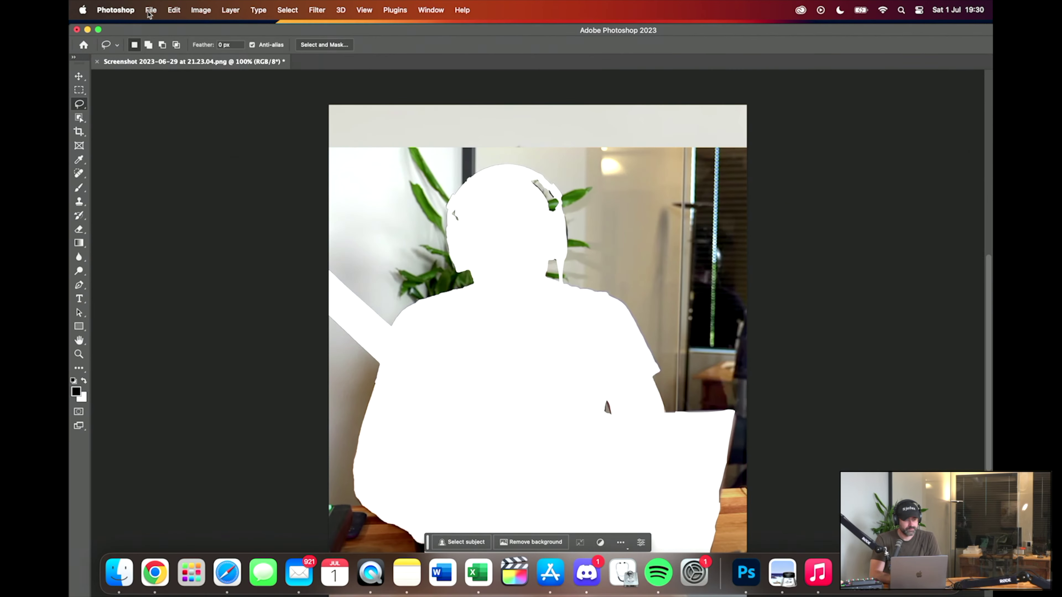
# - Create a new 1280 x 720 px document in Photoshop for the gig image
pyautogui.press('super+n')
pyautogui.click(691, 192)
pyautogui.click(789, 447)
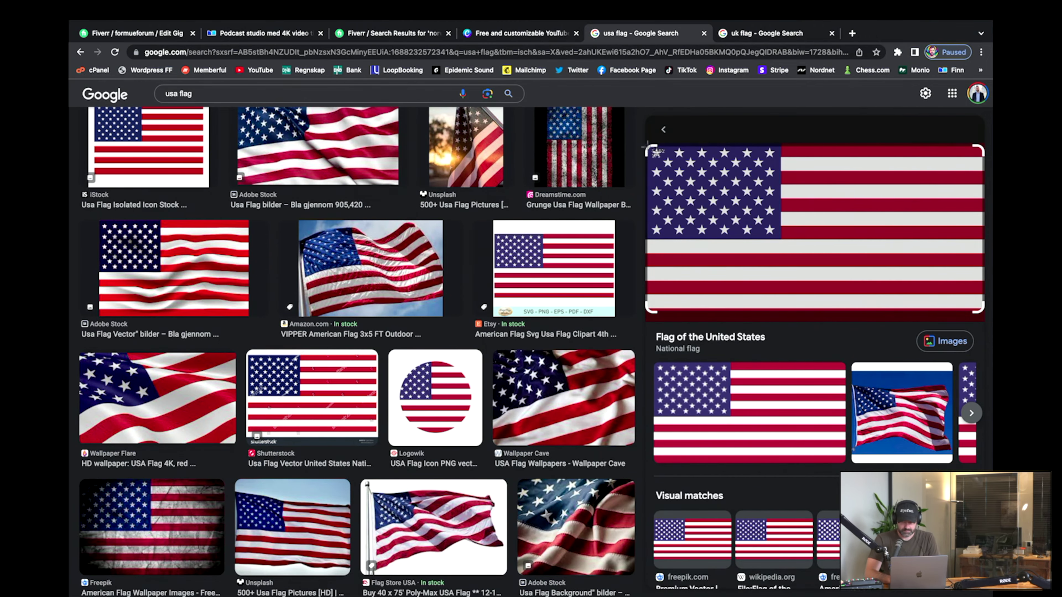
# - Try capturing the Wikipedia US flag preview and look through Pngtree and Vecteezy for other American flag images
pyautogui.moveTo(647, 146); pyautogui.dragTo(983, 313)
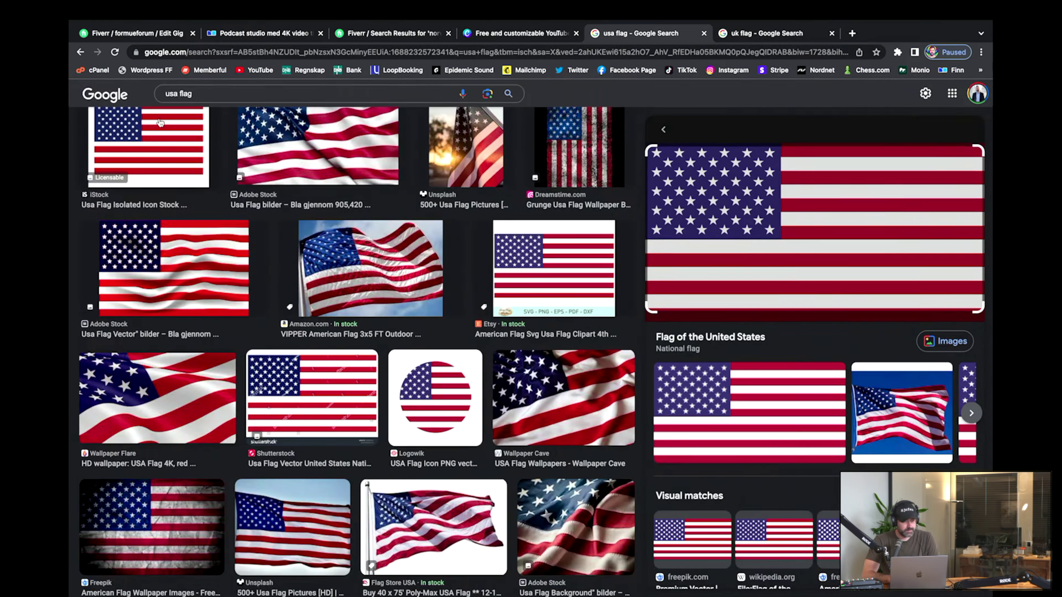
pyautogui.scroll(-15, 161, 122)
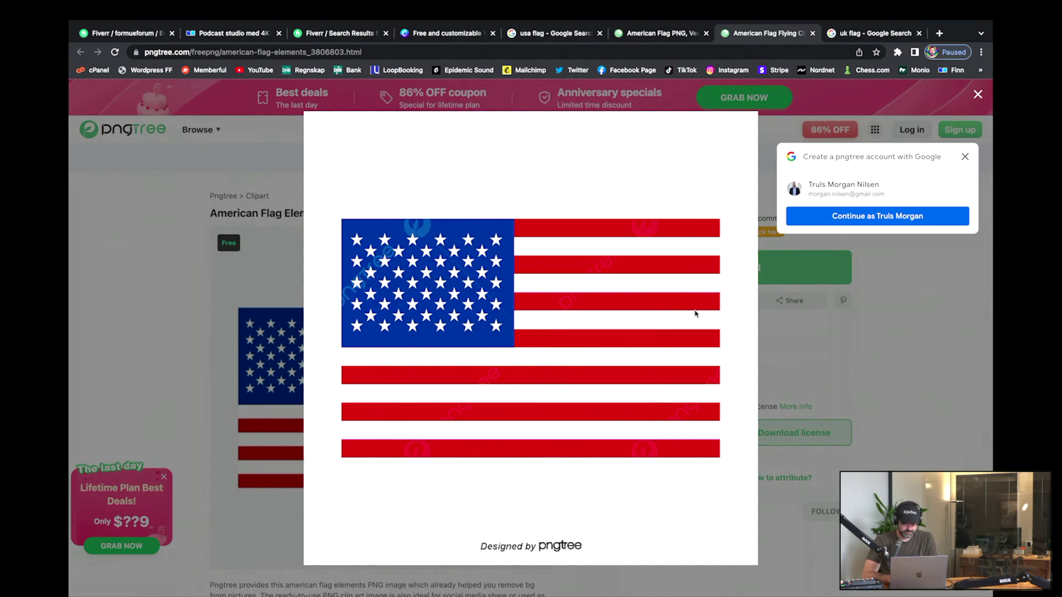
pyautogui.press('Escape')
pyautogui.press('super+w')
pyautogui.press('super+w')
pyautogui.press('super+w')
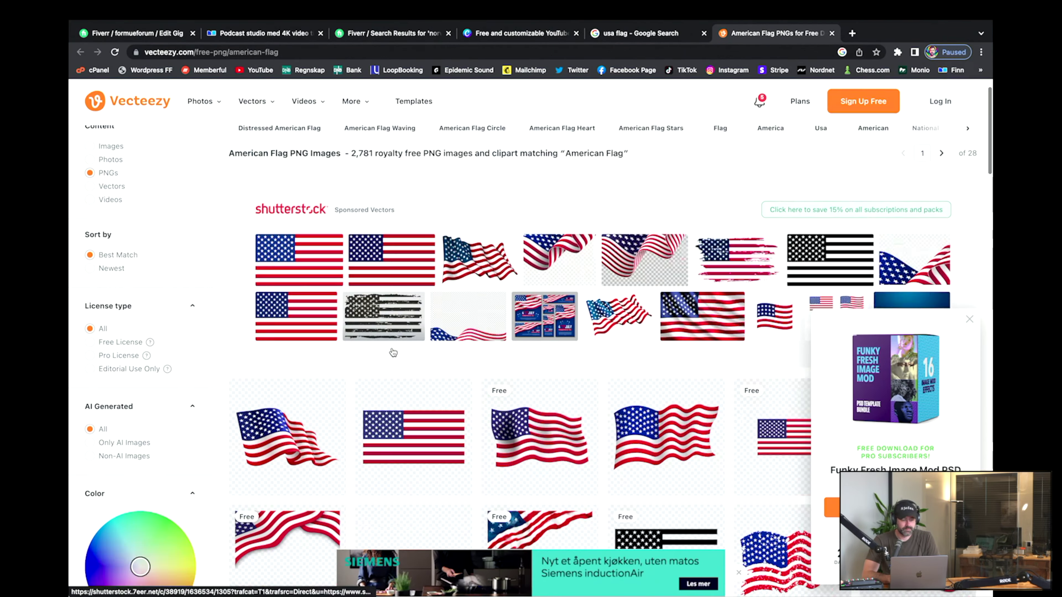
pyautogui.scroll(-15, 393, 353)
pyautogui.click(832, 33)
# - Capture the American flag from the Britannica article and place it across the new Photoshop canvas
pyautogui.scroll(10, 529, 308)
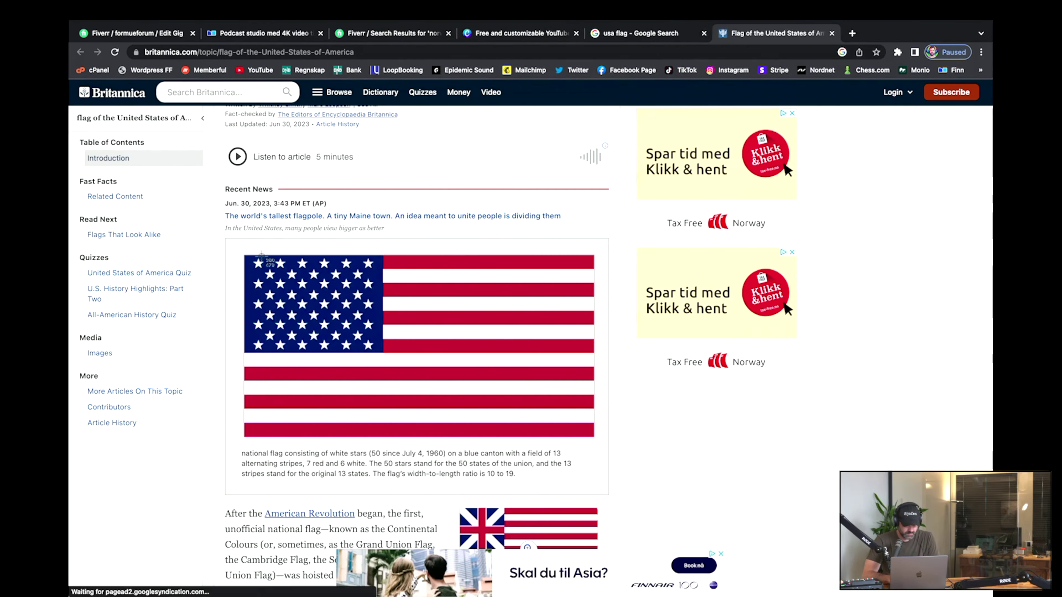
pyautogui.press('super+shift+4')
pyautogui.moveTo(593, 437); pyautogui.dragTo(593, 438)
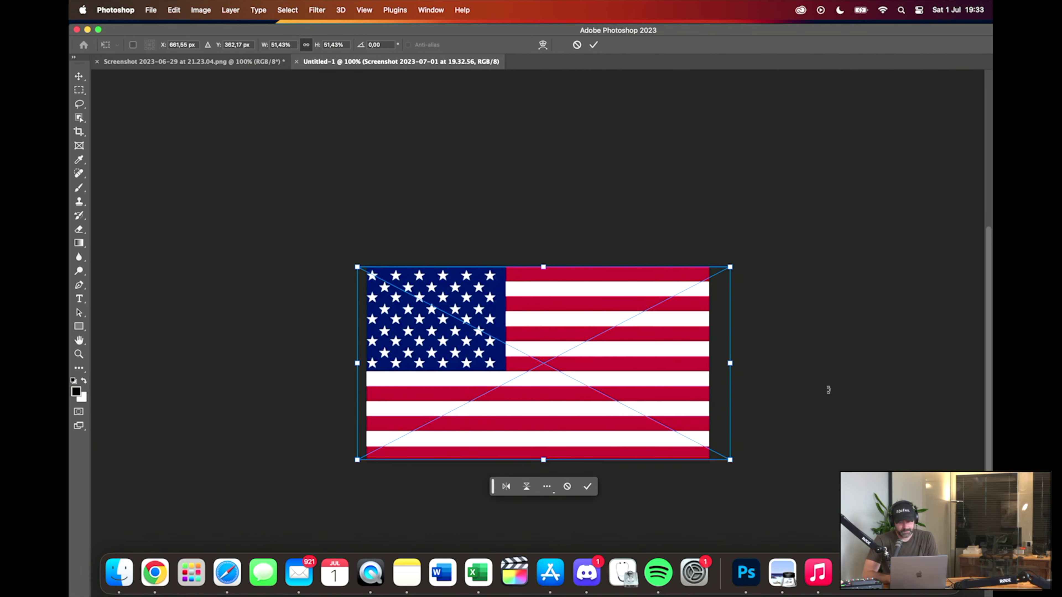
pyautogui.press('Return')
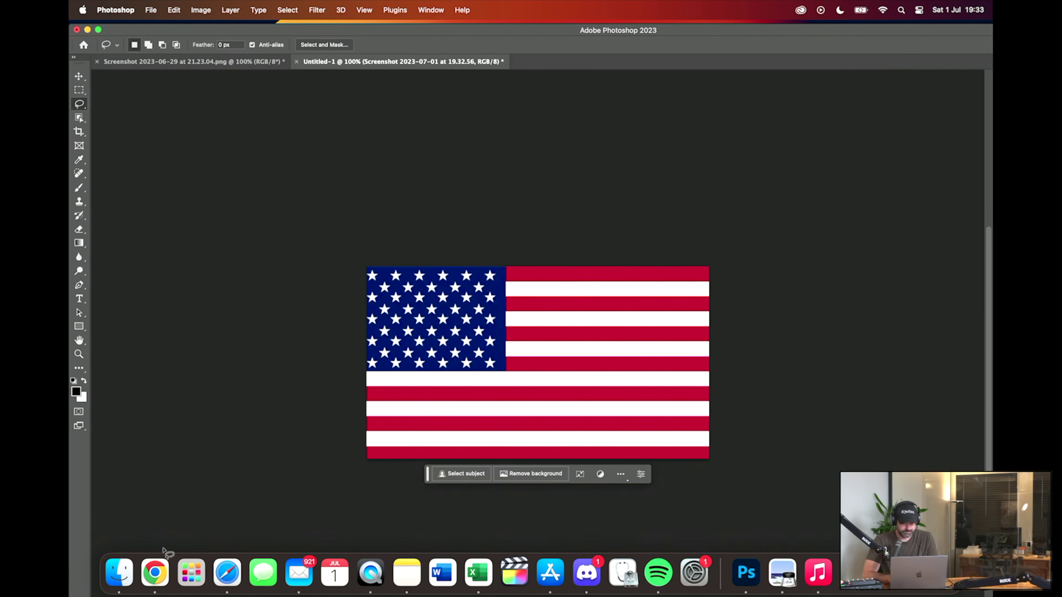
# - Place the Norwegian flag screenshot over the American flag, scaled and positioned to cover the whole canvas
pyautogui.moveTo(406, 362); pyautogui.dragTo(444, 363)
pyautogui.moveTo(444, 266); pyautogui.dragTo(367, 237)
pyautogui.moveTo(501, 326)
pyautogui.mouseDown()
pyautogui.moveTo(491, 368)
pyautogui.moveTo(467, 362)
pyautogui.moveTo(491, 361)
pyautogui.mouseUp()
pyautogui.press('Return')
# - Select the upper-left half of the Norwegian flag along the canvas diagonal with the Polygonal Lasso
pyautogui.moveTo(79, 104); pyautogui.dragTo(126, 113)
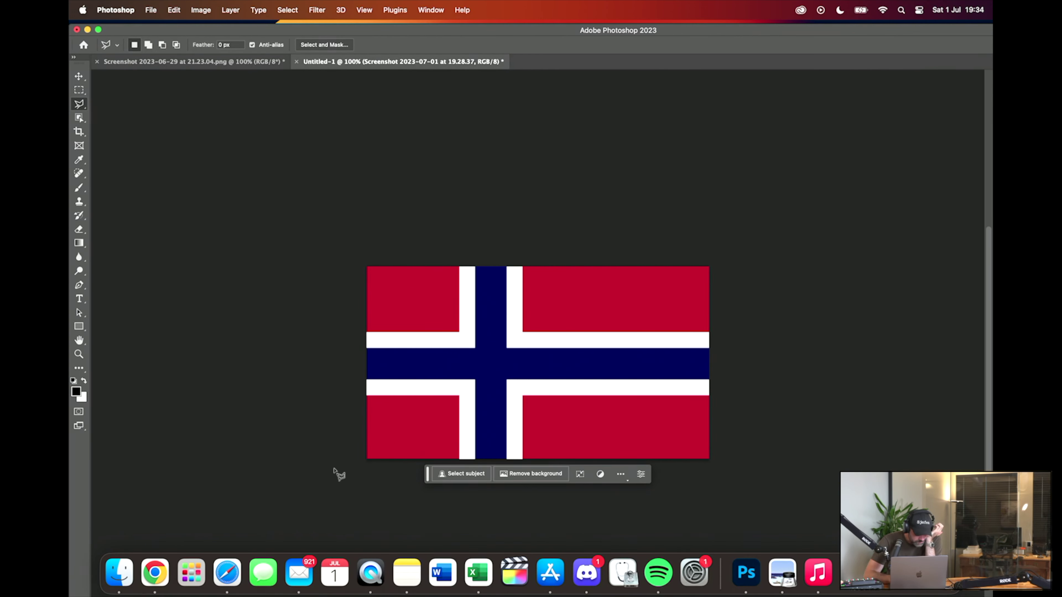
pyautogui.click(360, 462)
pyautogui.click(787, 230)
pyautogui.click(360, 463)
pyautogui.press('BackSpace')
pyautogui.press('Return')
# - Erase the selected upper-left half of the Norwegian flag with a 100 px eraser, deselect, and switch to Finder
pyautogui.click(79, 230)
pyautogui.click(351, 213)
pyautogui.click(531, 222)
pyautogui.moveTo(418, 293)
pyautogui.mouseDown()
pyautogui.moveTo(623, 280)
pyautogui.moveTo(413, 244)
pyautogui.mouseUp()
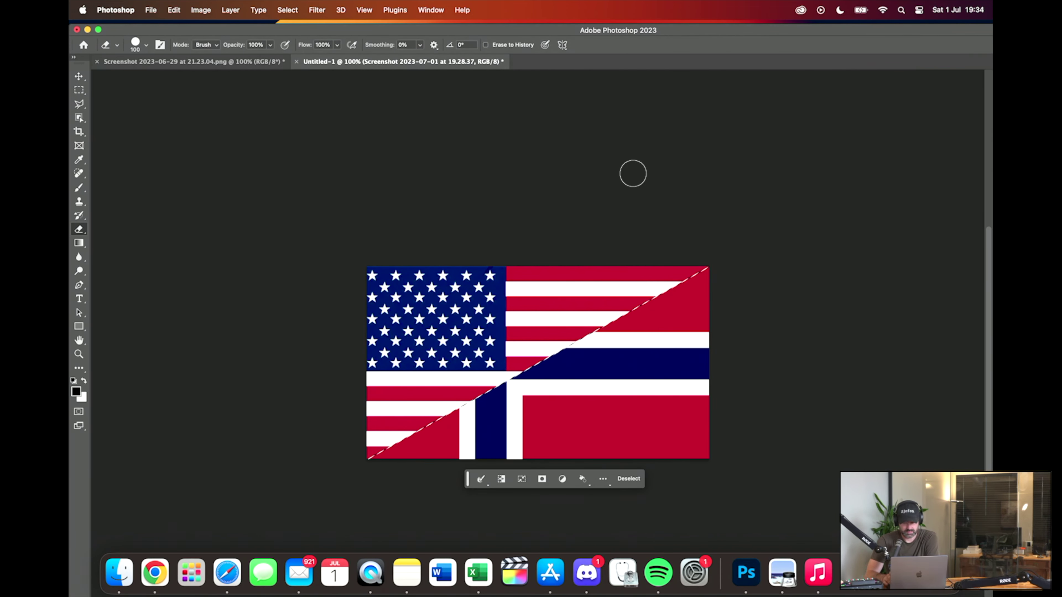
pyautogui.press('m')
pyautogui.press('super+d')
pyautogui.click(119, 572)
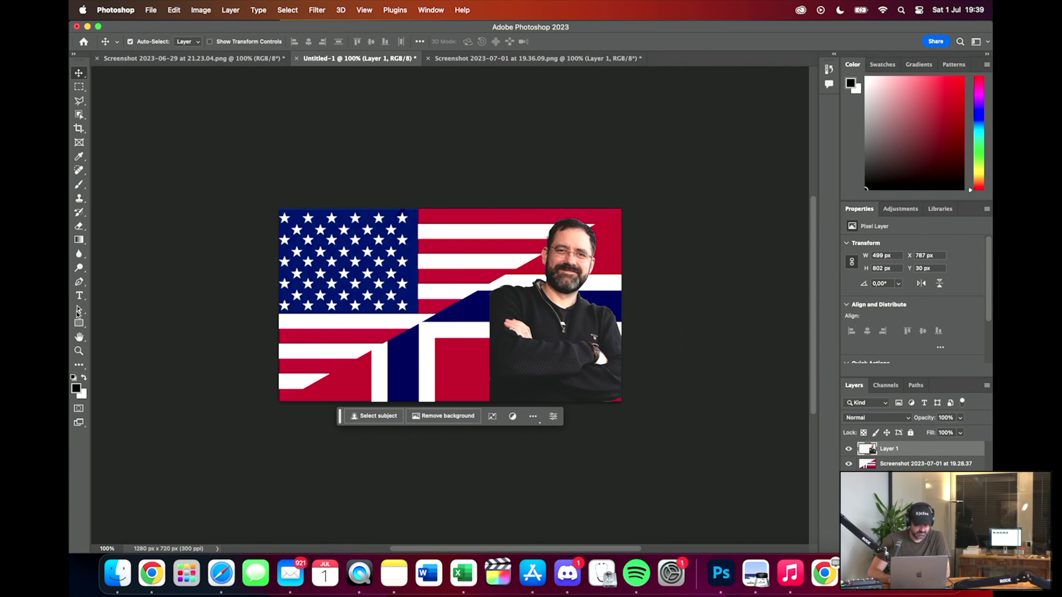
# - Add the 18 pt Myriad Pro text "Business Translator" near the lower-left corner of the flag image
pyautogui.click(79, 295)
pyautogui.click(125, 296)
pyautogui.click(312, 370)
pyautogui.write('Business Translator')
pyautogui.click(350, 403)
pyautogui.click(373, 481)
pyautogui.press('Escape')
pyautogui.press('m')
pyautogui.moveTo(459, 359); pyautogui.dragTo(460, 361)
# - Insert "Norwegian/English" as a line above "Business Translator" in the caption
pyautogui.click(79, 296)
pyautogui.click(307, 360)
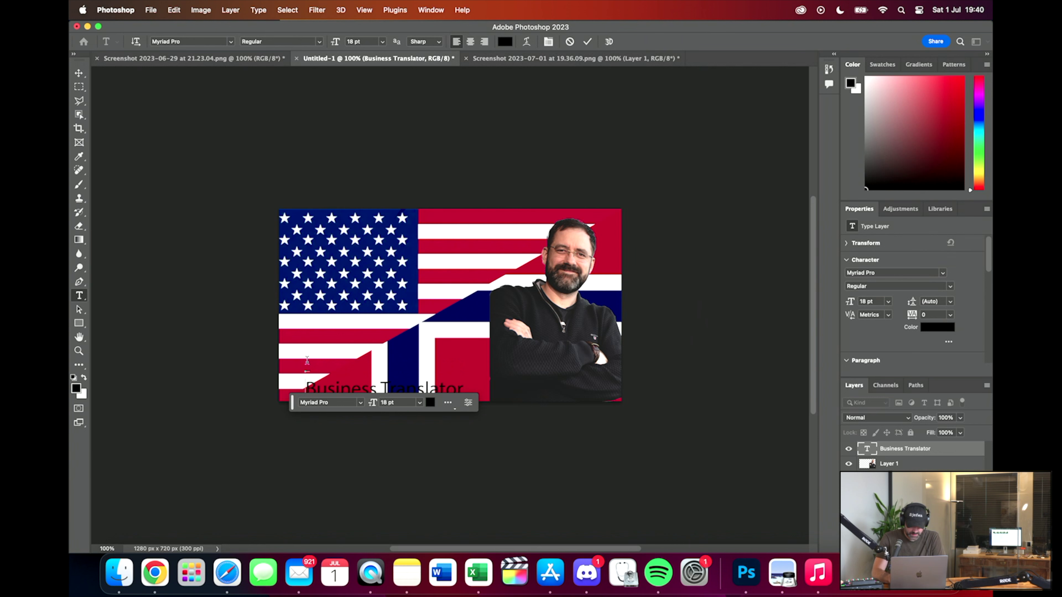
pyautogui.write('Norwegian/English')
pyautogui.press('Return')
pyautogui.press('Escape')
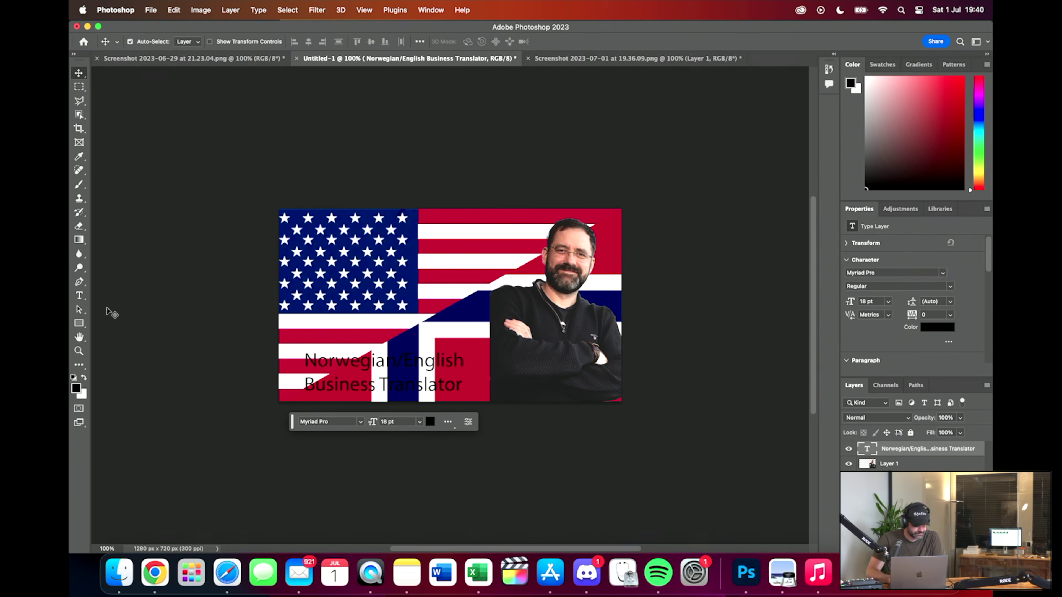
# - Select a rectangle around the two-line caption, rasterize its text layer and try painting the area white
pyautogui.press('m')
pyautogui.moveTo(299, 348); pyautogui.dragTo(470, 399)
pyautogui.press('b')
pyautogui.click(146, 41)
pyautogui.click(355, 352)
pyautogui.click(562, 228)
pyautogui.press('x')
pyautogui.moveTo(308, 391); pyautogui.dragTo(355, 353)
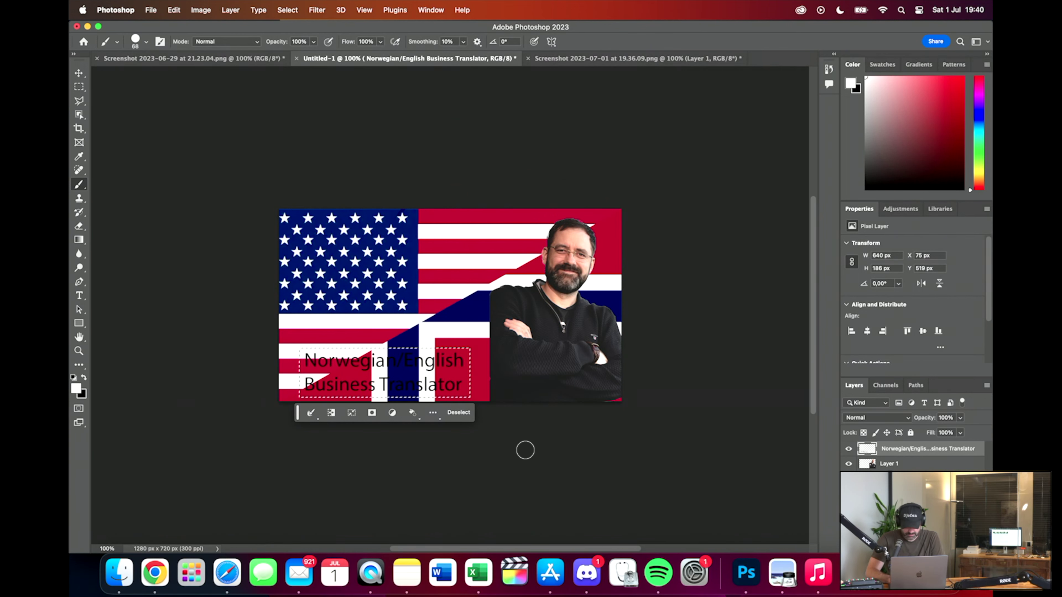
# - Paint the selected rectangle white on a new layer and place that layer behind the caption
pyautogui.click(230, 10)
pyautogui.click(381, 24)
pyautogui.press('Return')
pyautogui.moveTo(318, 389); pyautogui.dragTo(391, 345)
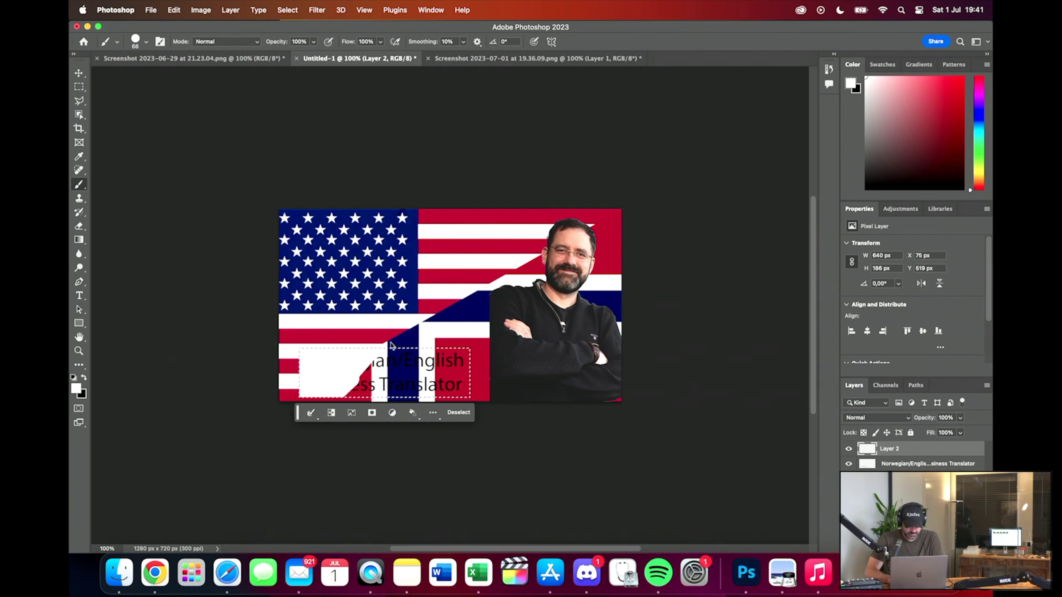
pyautogui.hotkey('alt', '[')
pyautogui.press('super+]')
pyautogui.press('m')
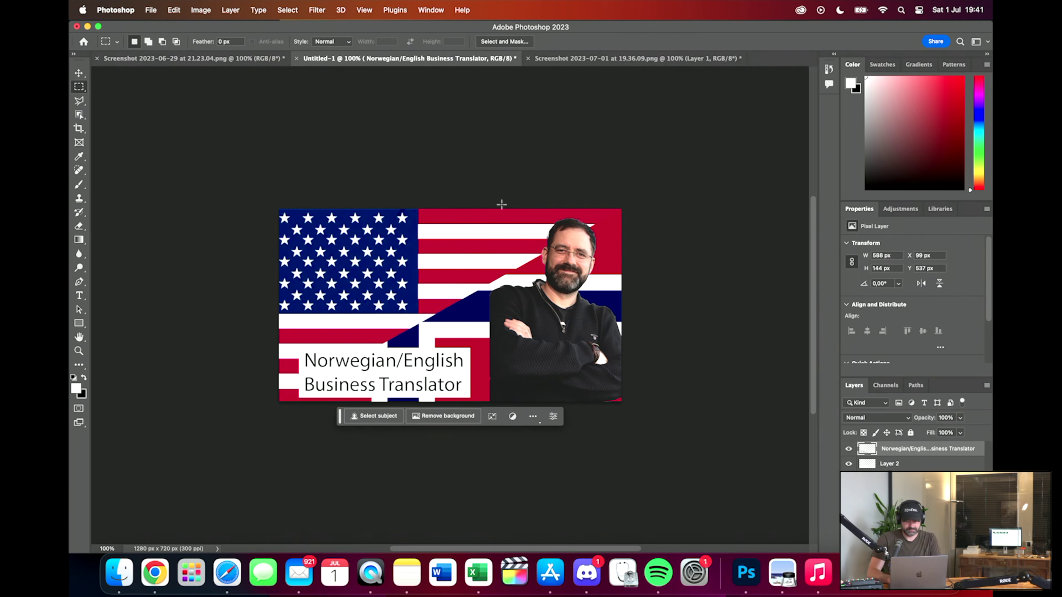
# - Move the caption and its white box up slightly and flatten the image
pyautogui.press('v')
pyautogui.moveTo(401, 337); pyautogui.dragTo(439, 363)
pyautogui.click(200, 10)
pyautogui.click(259, 418)
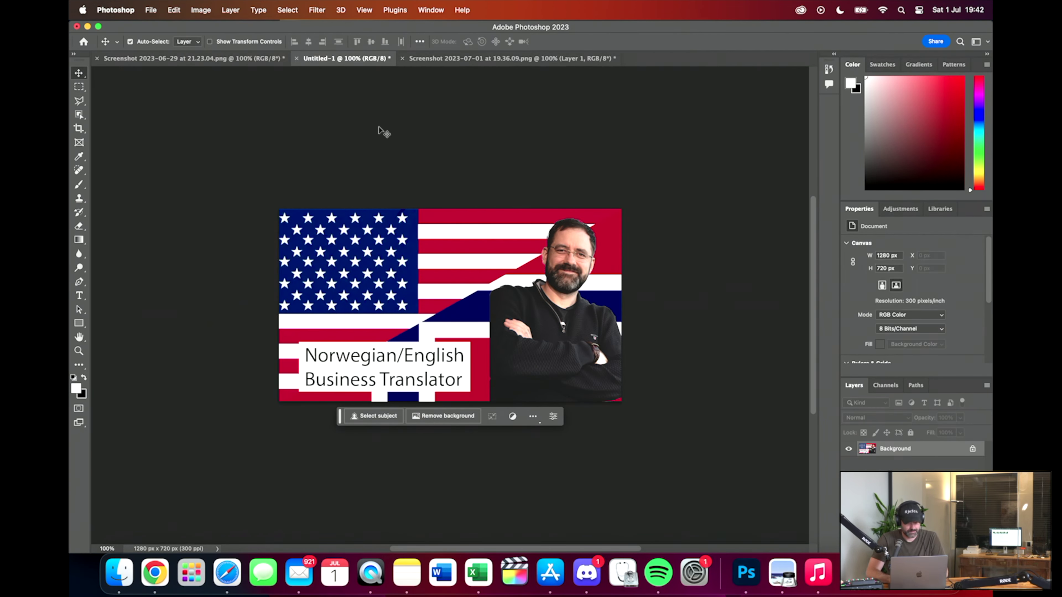
# - Save the finished gig image as the JPEG file Untitled-1.jpg
pyautogui.click(151, 10)
pyautogui.click(176, 174)
pyautogui.click(535, 176)
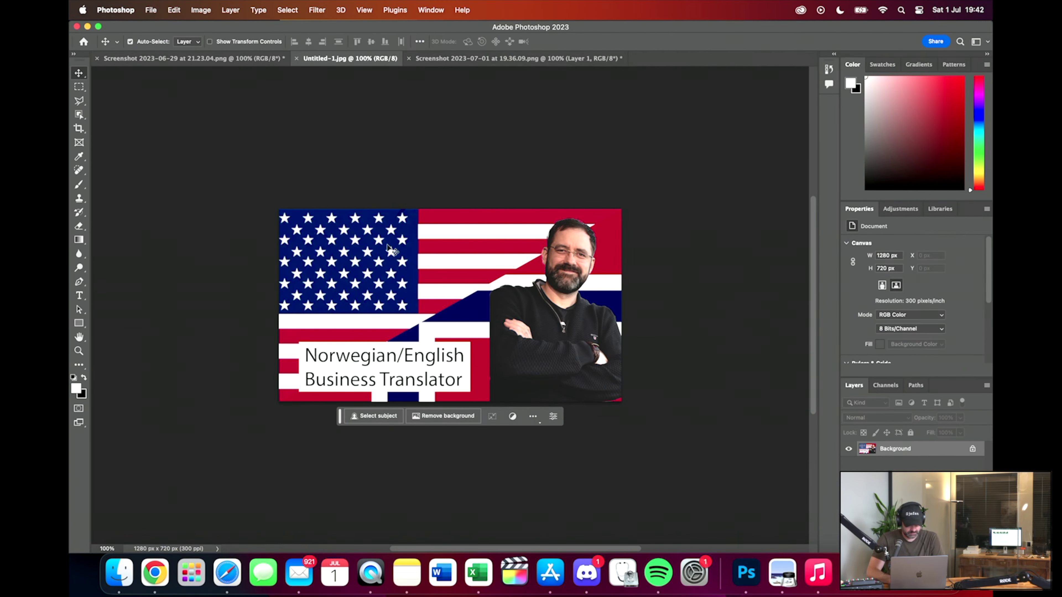
# - Undo the flattening, and stretch the white box over the whole canvas with its layer opacity at 53%
pyautogui.press('super+z')
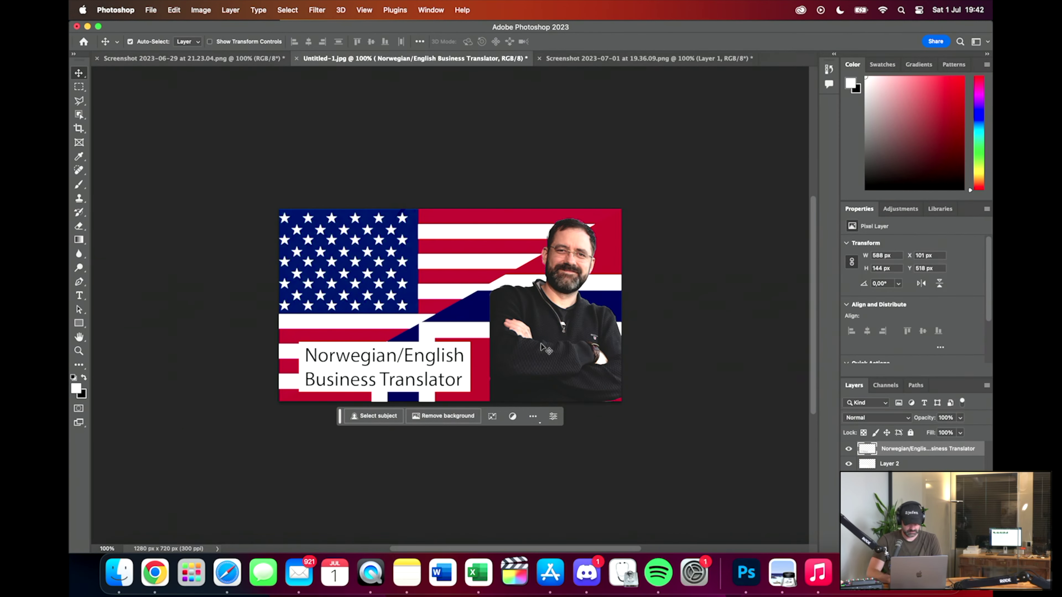
pyautogui.moveTo(490, 356); pyautogui.dragTo(432, 419)
pyautogui.press('super+t')
pyautogui.press('Return')
pyautogui.click(960, 418)
pyautogui.moveTo(963, 430); pyautogui.dragTo(940, 431)
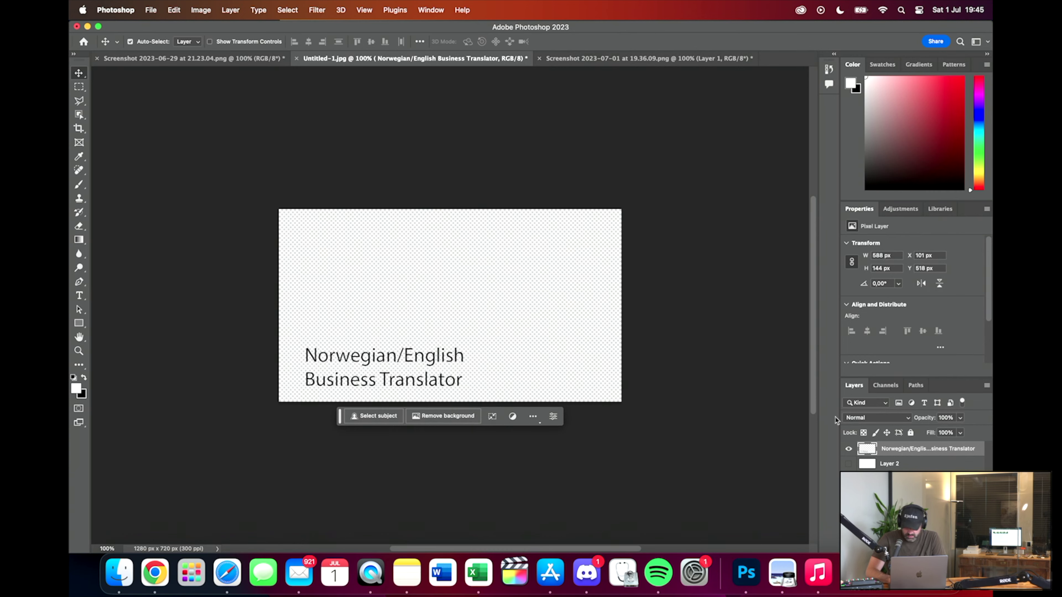
# - Delete the old caption layer and add the black heading "I will translate any of the following:" across the upper canvas
pyautogui.rightClick(918, 448)
pyautogui.click(853, 111)
pyautogui.press('t')
pyautogui.click(308, 228)
pyautogui.press('BackSpace')
pyautogui.click(84, 377)
pyautogui.write('I will translate any of the following')
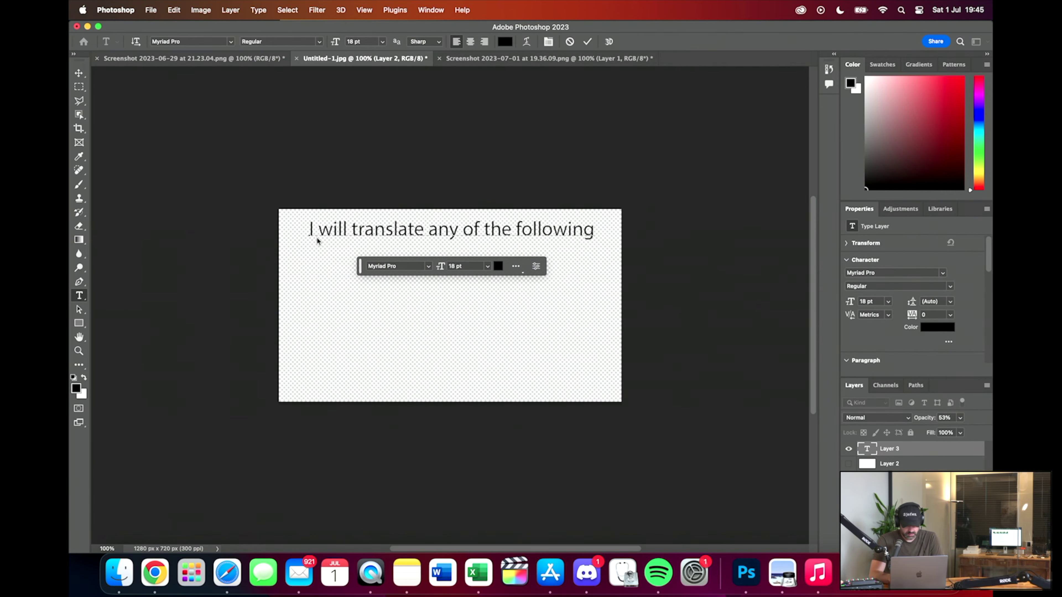
pyautogui.write(':')
pyautogui.press('Return')
# - List Contracts, Marketing Materials, Legal Texts, Articles, Blogposts and Websites on separate lines below the heading
pyautogui.write('Contracts Marketing Materials')
pyautogui.press('Return')
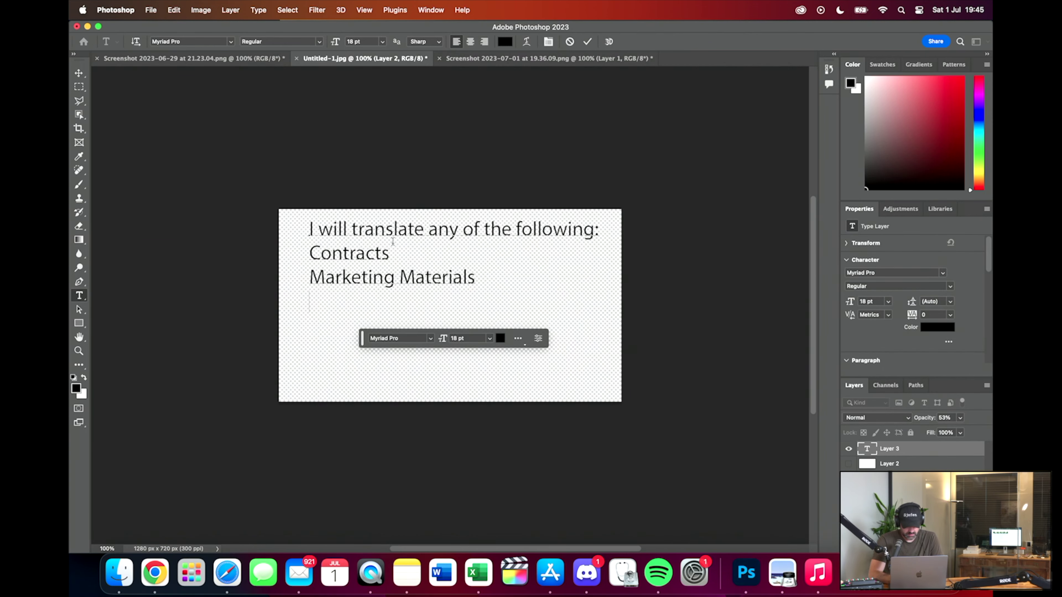
pyautogui.write('Legal Texts')
pyautogui.press('Return')
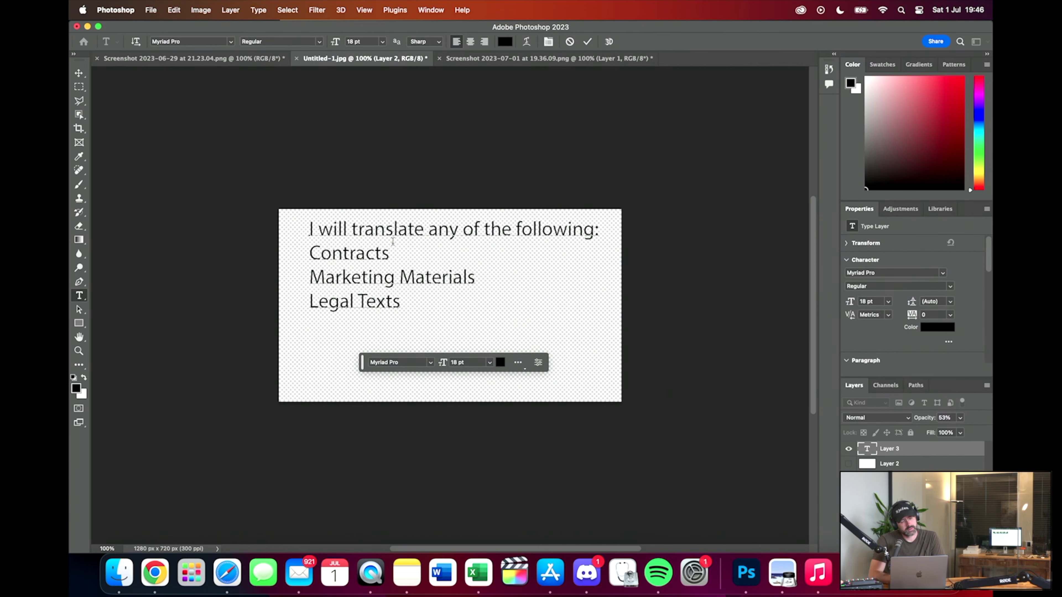
pyautogui.write('Articles')
pyautogui.press('Return')
pyautogui.write('Blogpost')
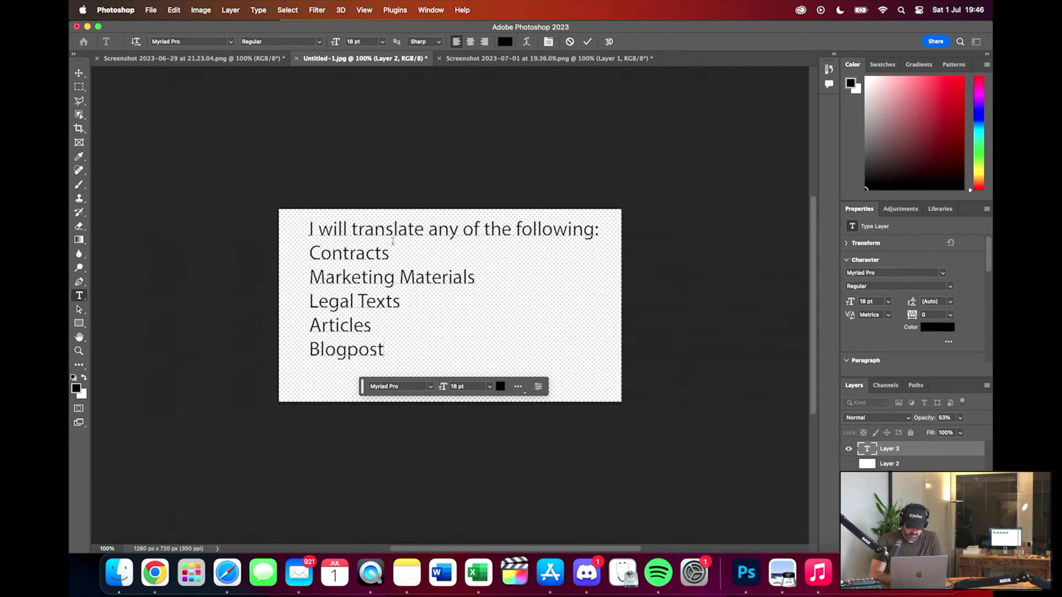
pyautogui.write('s')
pyautogui.press('Return')
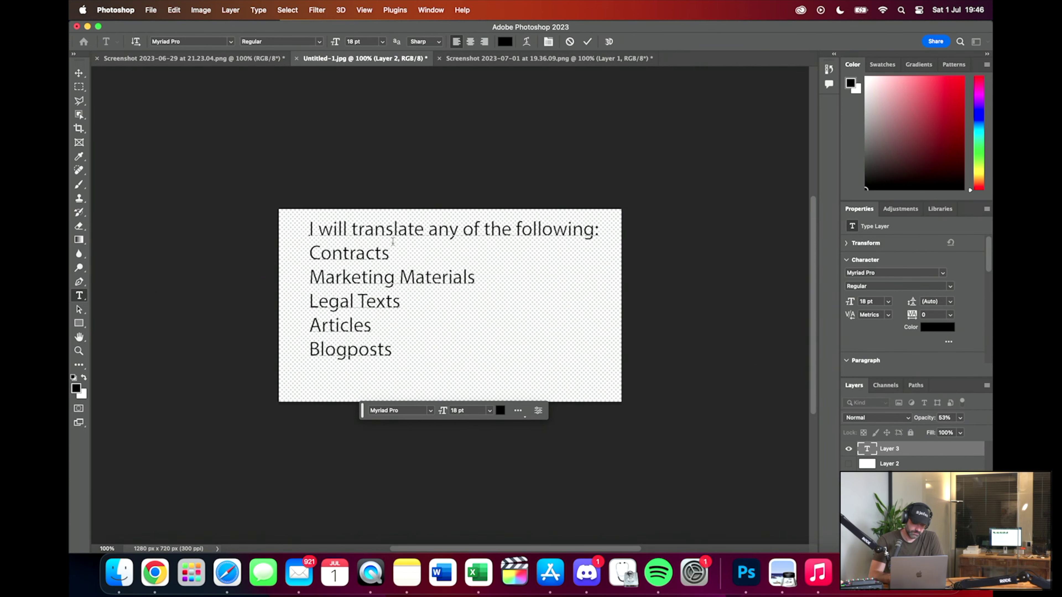
pyautogui.write('Websites')
# - Make all of the heading and list text bold and shift it slightly left and down on the canvas
pyautogui.press('super+a')
pyautogui.click(424, 42)
pyautogui.click(422, 89)
pyautogui.press('super+Return')
pyautogui.press('v')
pyautogui.moveTo(387, 211); pyautogui.dragTo(372, 216)
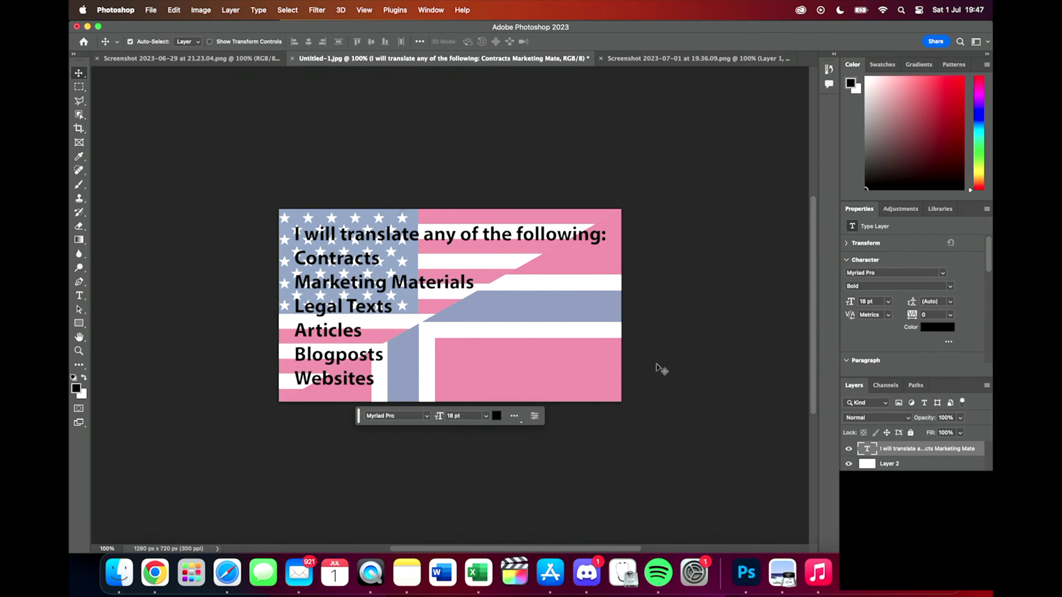
# - Raise the opacity of the white box layer so the flags fade further behind the text
pyautogui.click(919, 463)
pyautogui.write('30')
# - Put an asterisk and a space before each of the six list items, from Contracts to Websites
pyautogui.click(319, 265)
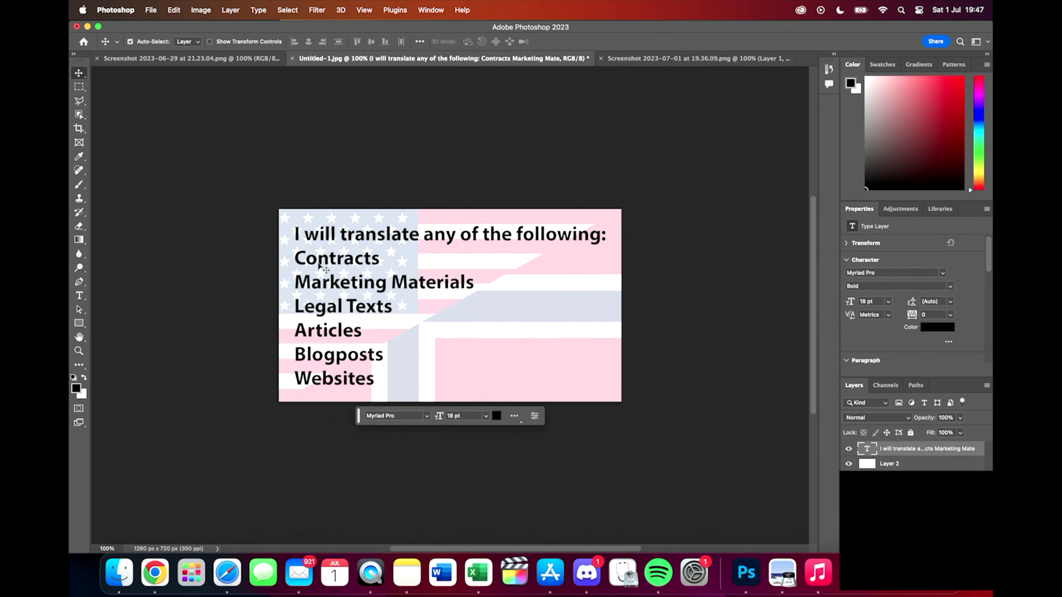
pyautogui.press('t')
pyautogui.click(532, 281)
pyautogui.press('Up')
pyautogui.press('Home')
pyautogui.write('*')
pyautogui.press('Down')
pyautogui.press('Home')
pyautogui.write('*')
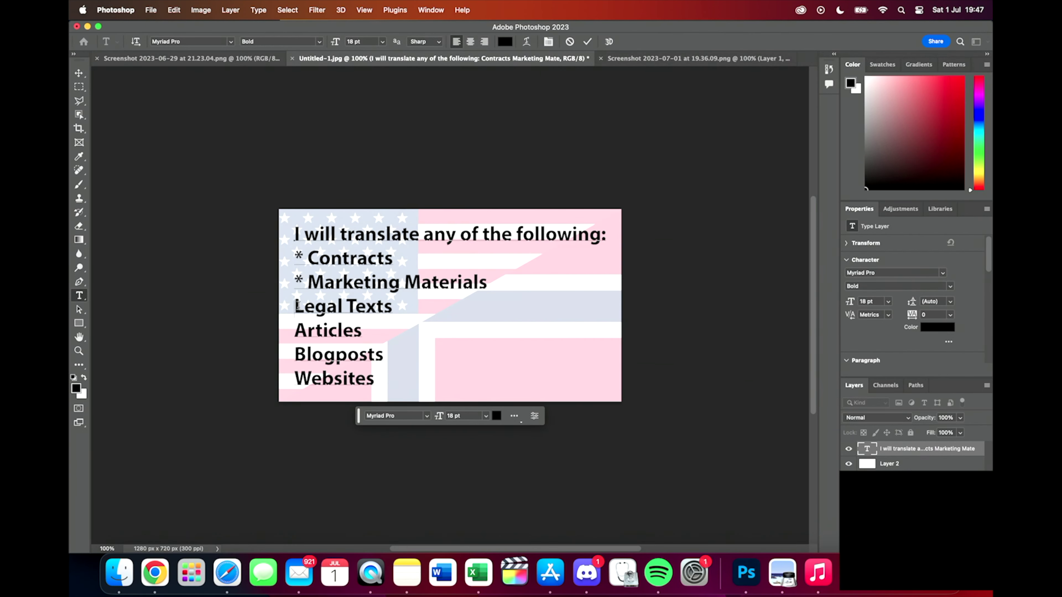
pyautogui.press('Down')
pyautogui.press('Home')
pyautogui.write('*')
pyautogui.press('super+Return')
pyautogui.click(173, 10)
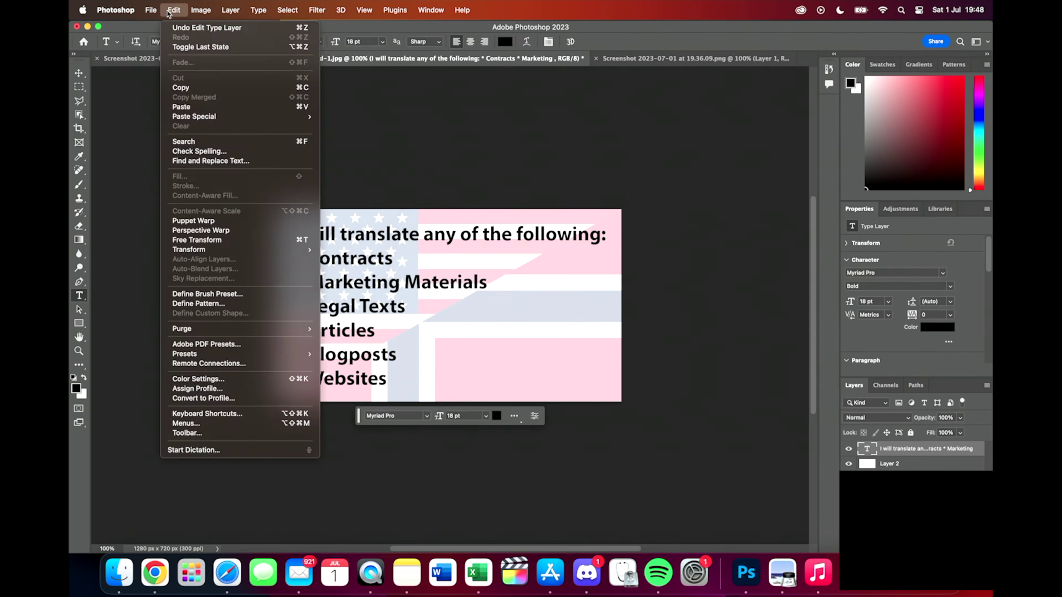
pyautogui.click(167, 121)
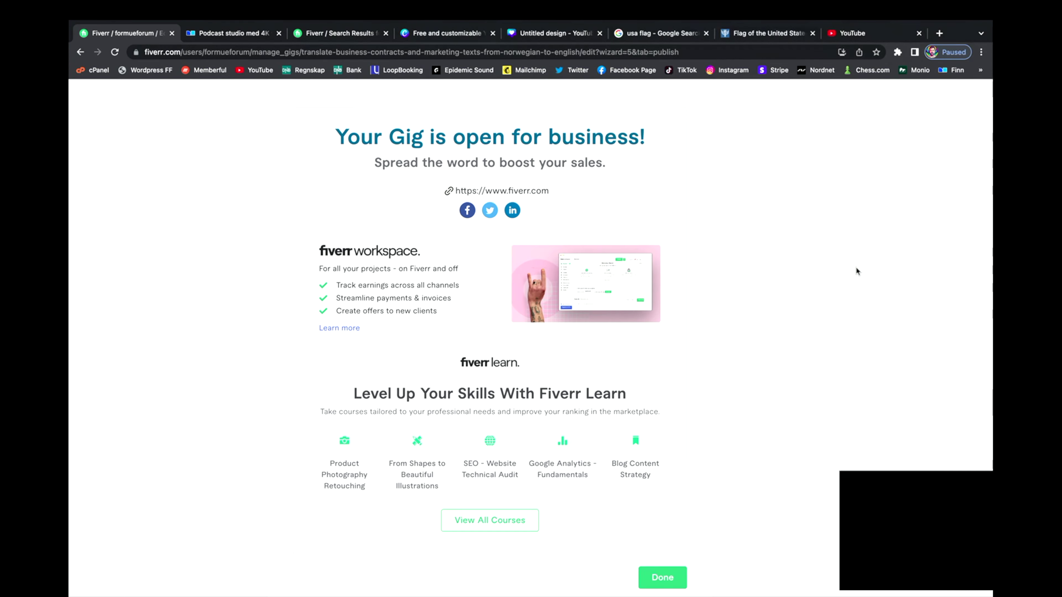
# - Finish the gig publishing wizard and open a preview of the active Norwegian-to-English translation gig
pyautogui.click(668, 582)
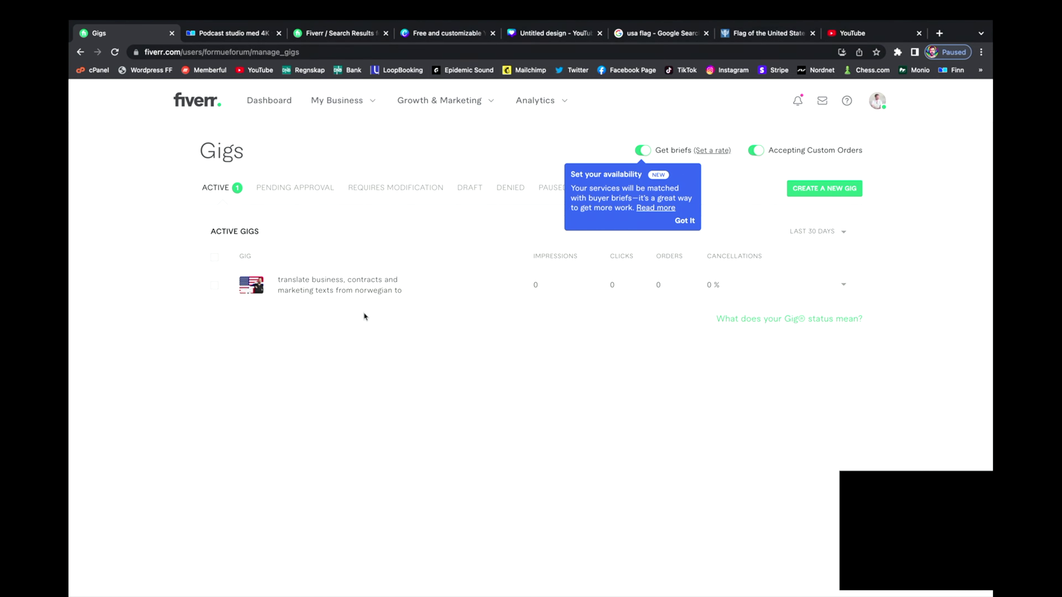
pyautogui.click(308, 286)
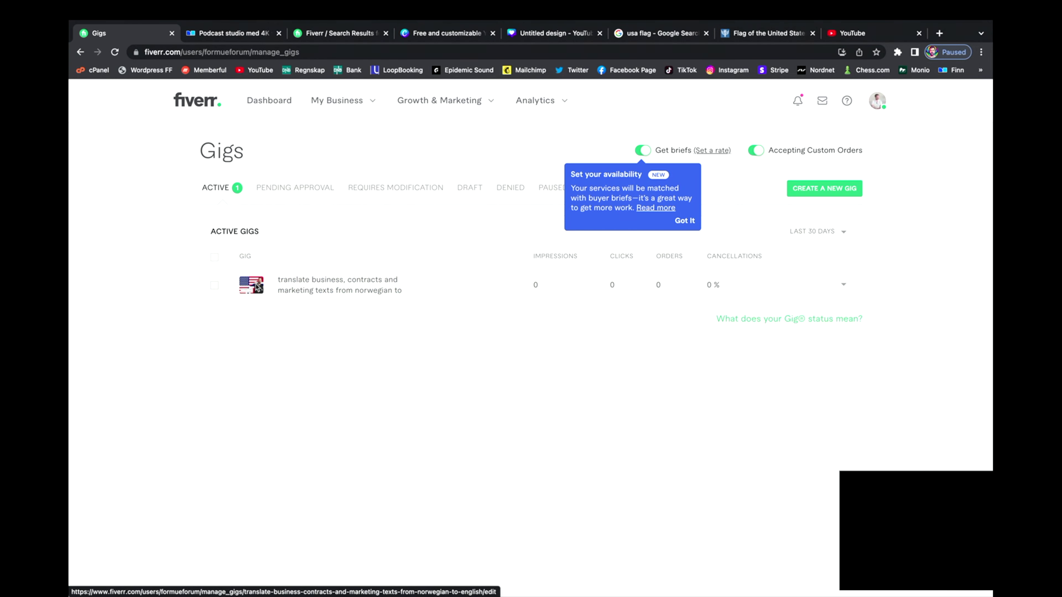
pyautogui.click(843, 284)
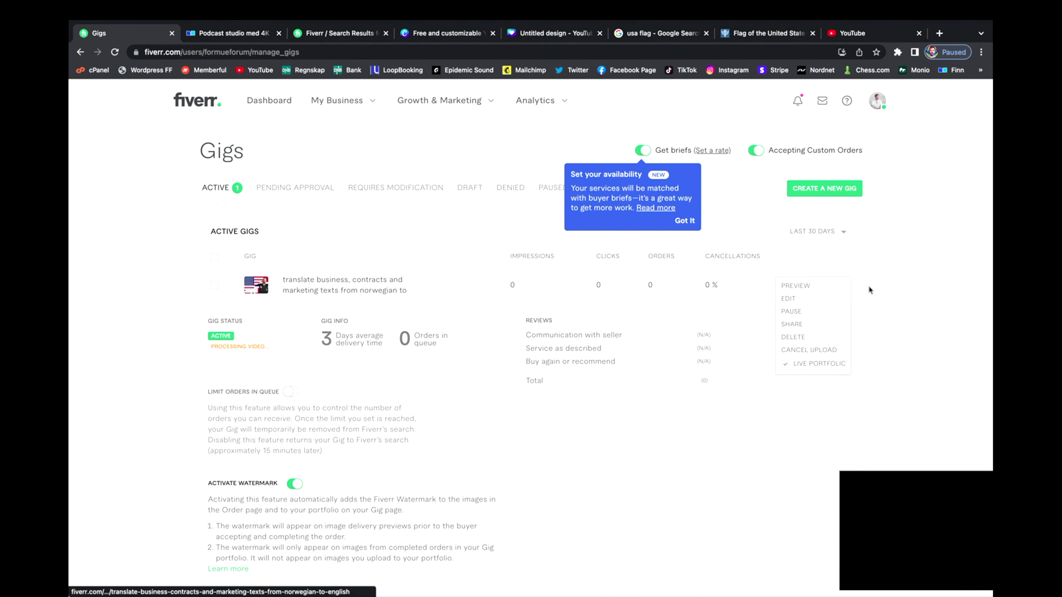
pyautogui.click(800, 287)
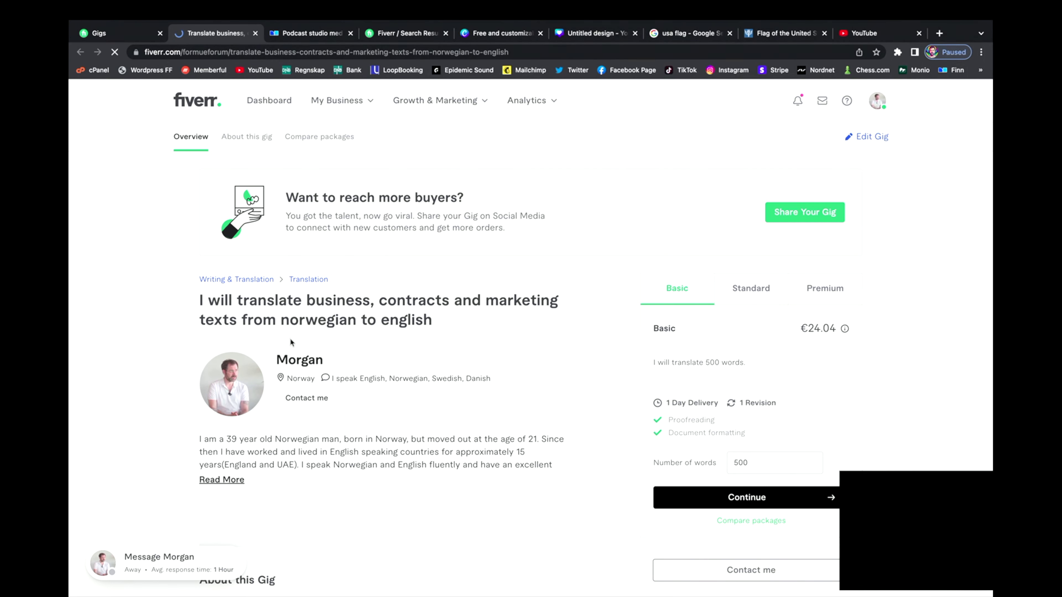
# - Look over the published gig's title and seller profile, and display the Premium package's details
pyautogui.scroll(-5, 272, 355)
pyautogui.scroll(3, 272, 355)
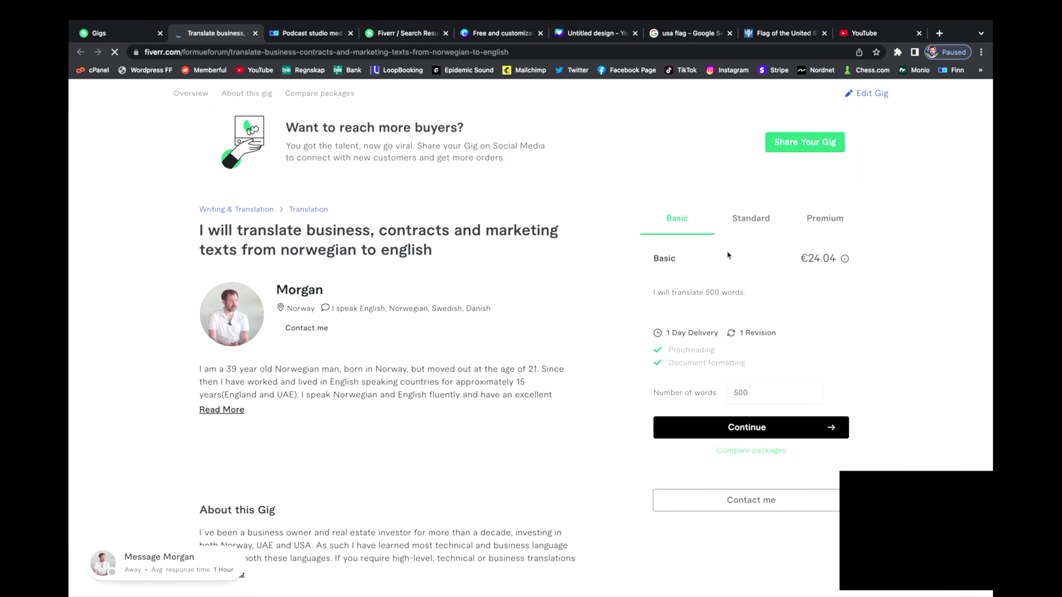
pyautogui.click(736, 234)
pyautogui.click(818, 219)
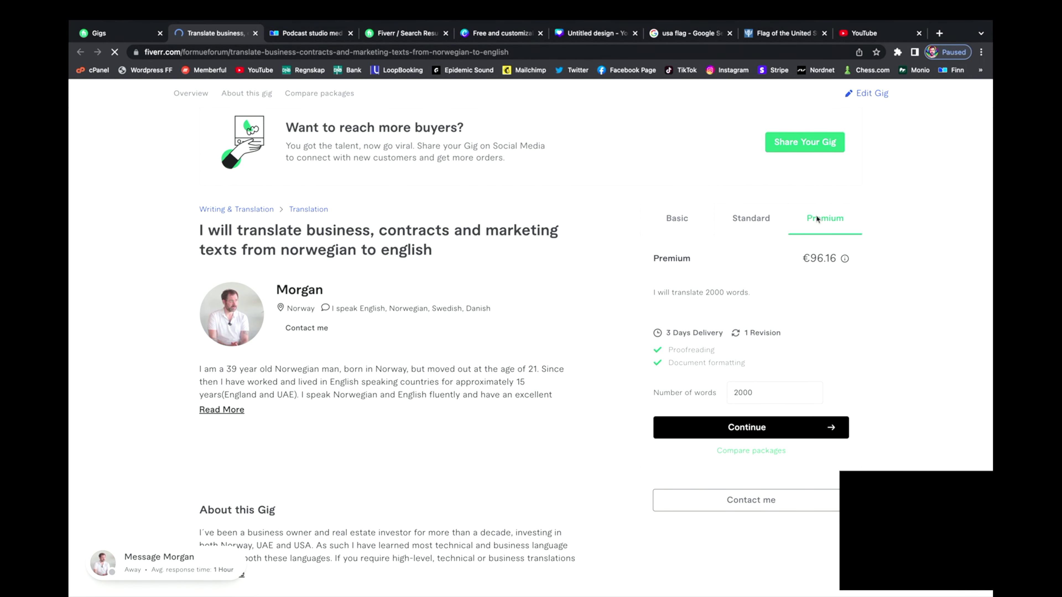
pyautogui.scroll(-3, 364, 288)
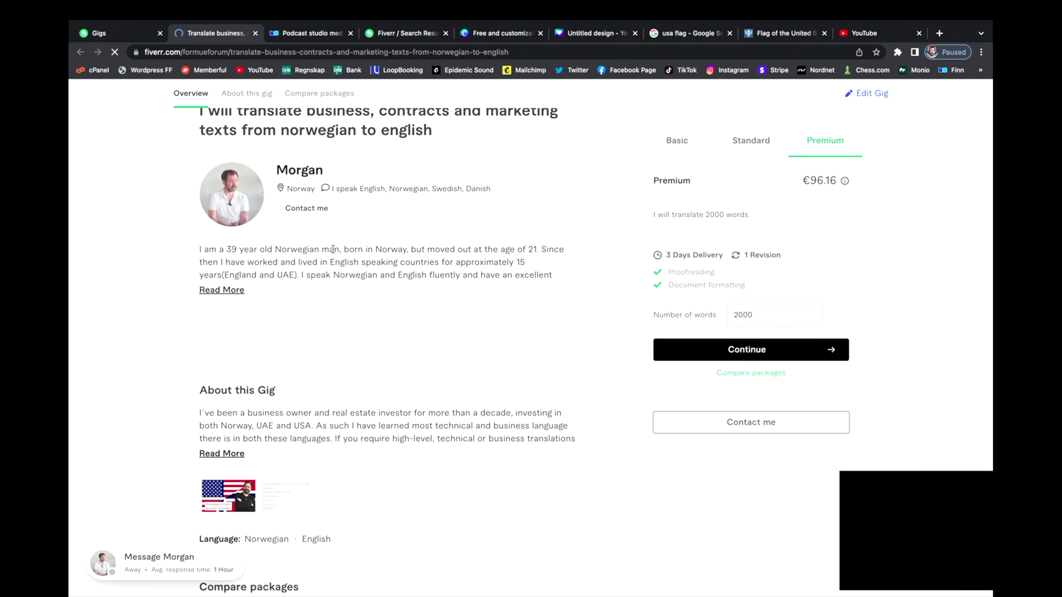
# - Page through the gig's gallery images at full size, close the gallery and examine the package comparison table
pyautogui.scroll(-5, 323, 344)
pyautogui.click(228, 298)
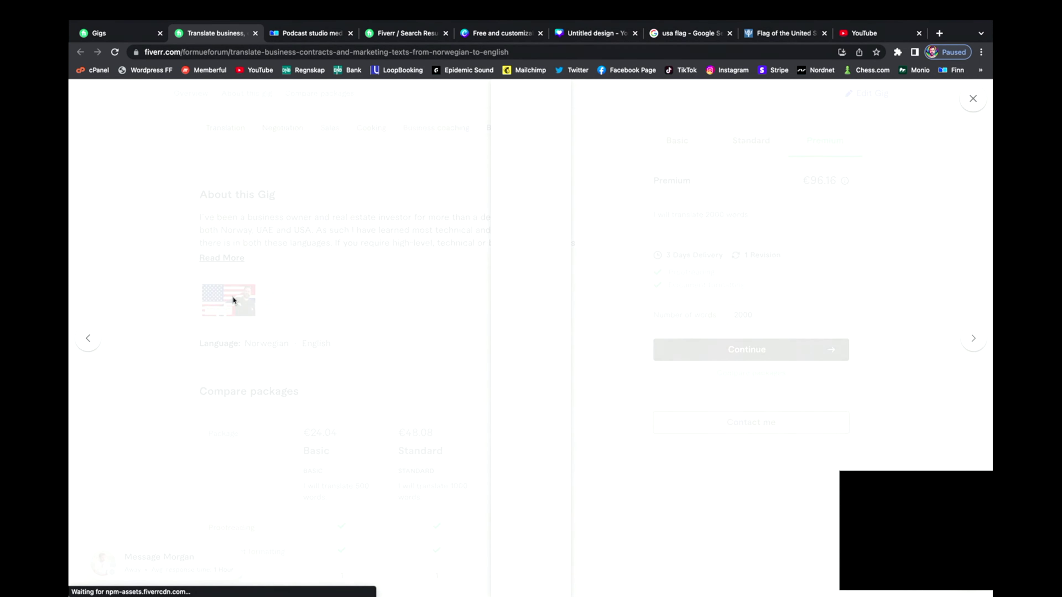
pyautogui.click(975, 339)
pyautogui.click(974, 338)
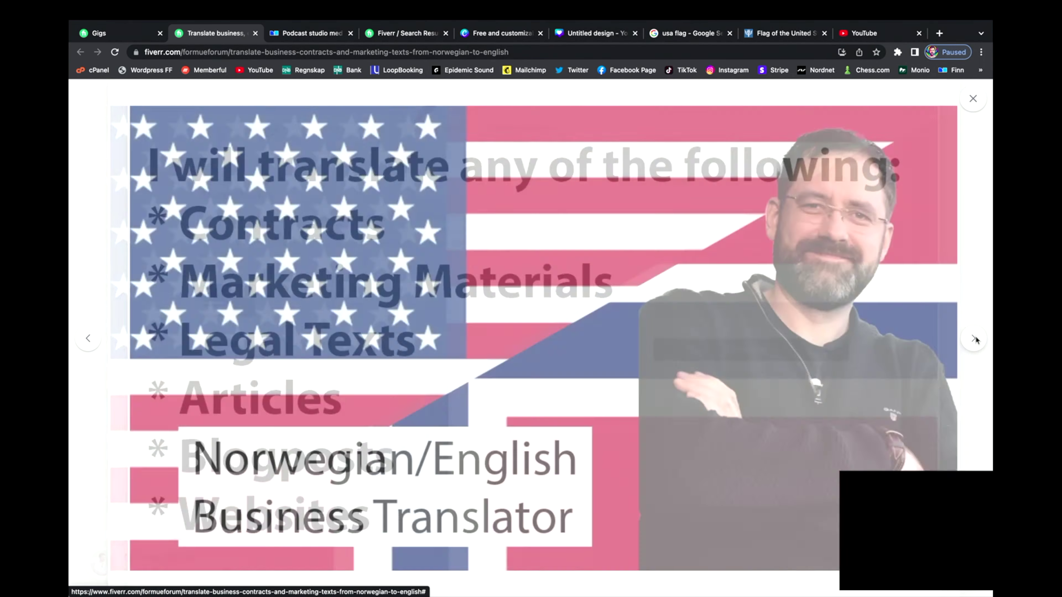
pyautogui.click(971, 101)
pyautogui.scroll(-10, 464, 291)
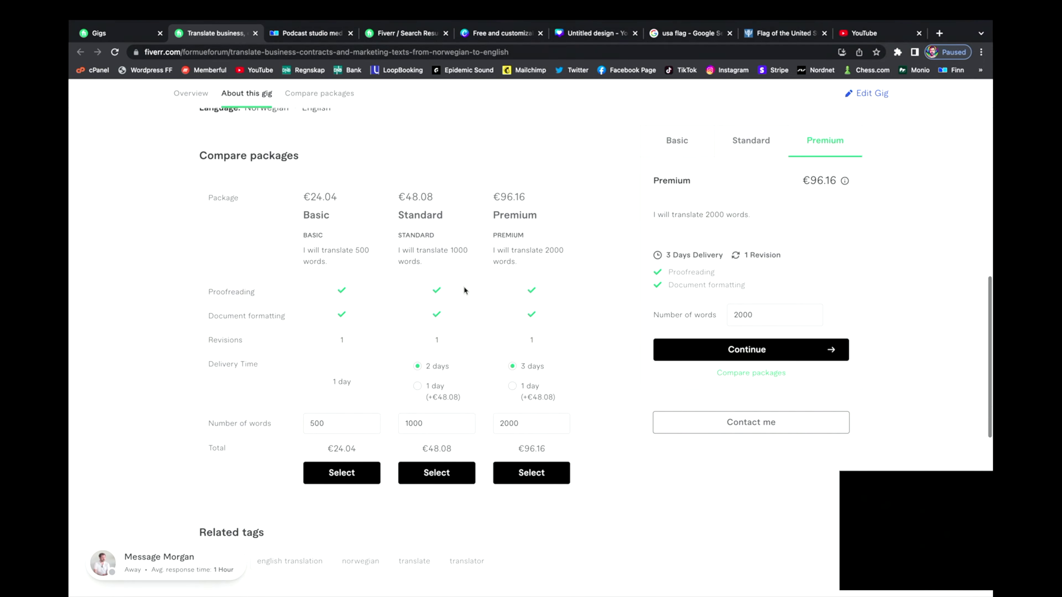
pyautogui.scroll(8, 462, 286)
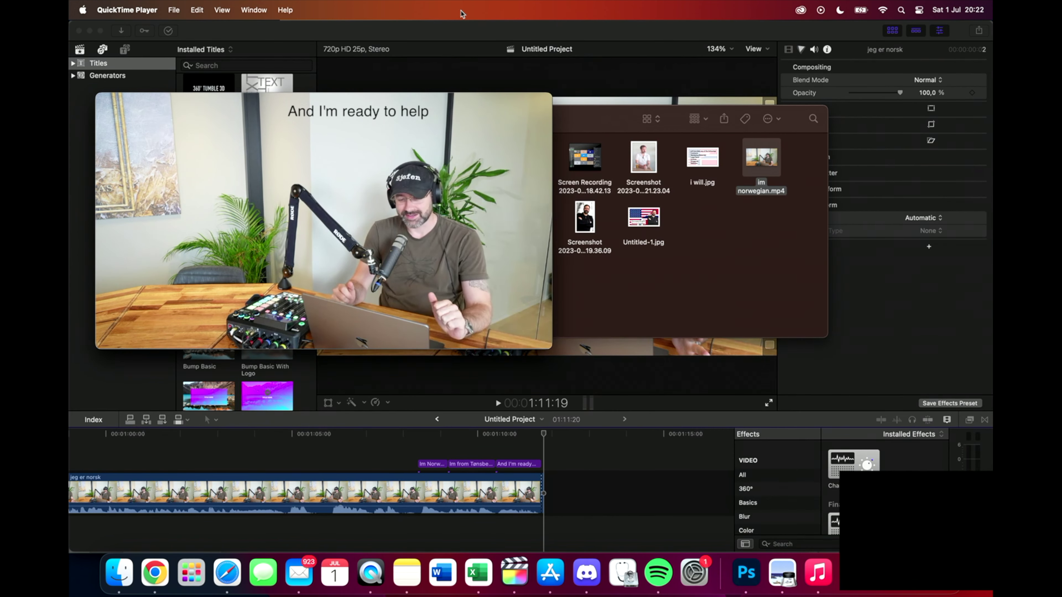
# - Close the introduction video's player window and switch back to the gig page in Chrome
pyautogui.click(103, 103)
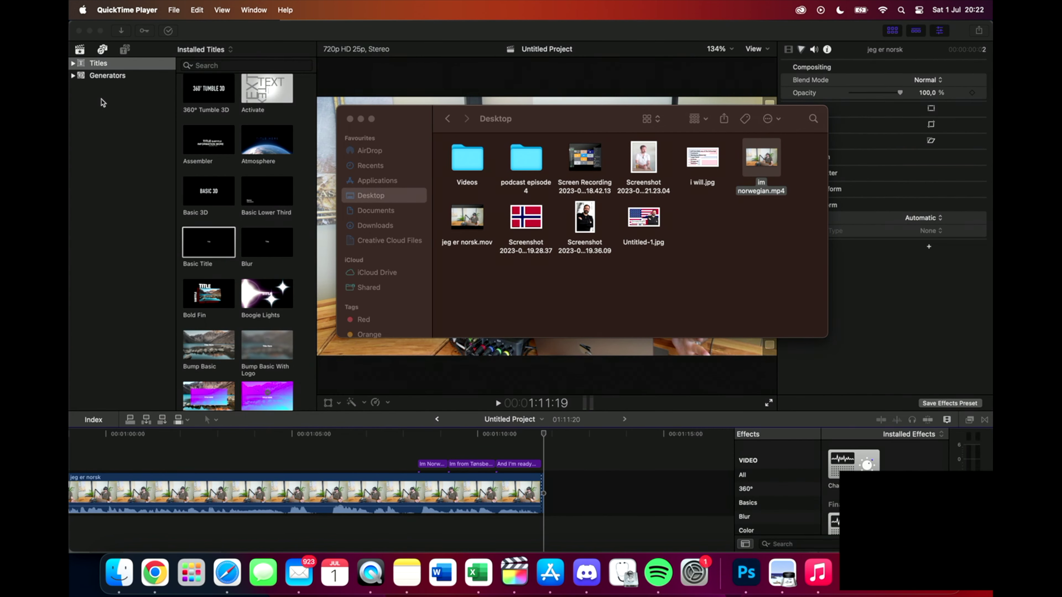
pyautogui.press('super+Tab')
pyautogui.press('super+Tab')
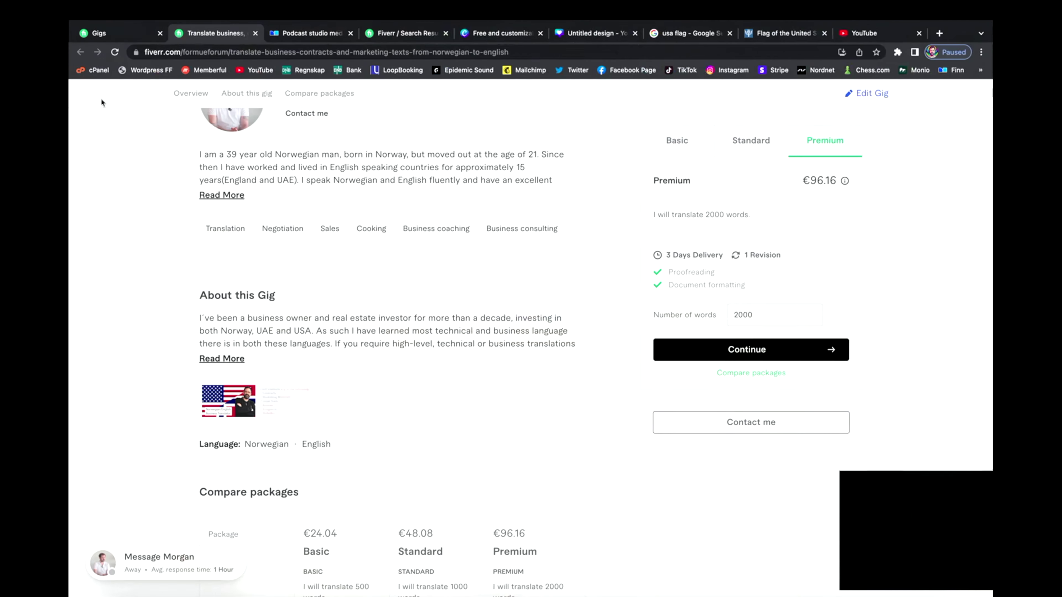
# - Examine the Standard and Basic package offers at the beginning of the gig page
pyautogui.scroll(5, 353, 297)
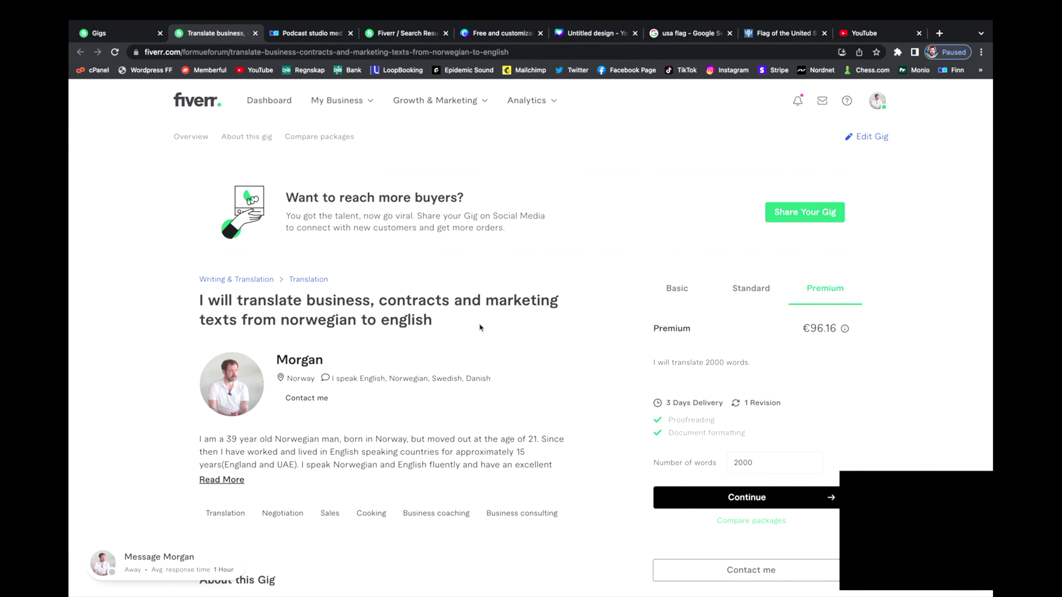
pyautogui.click(757, 300)
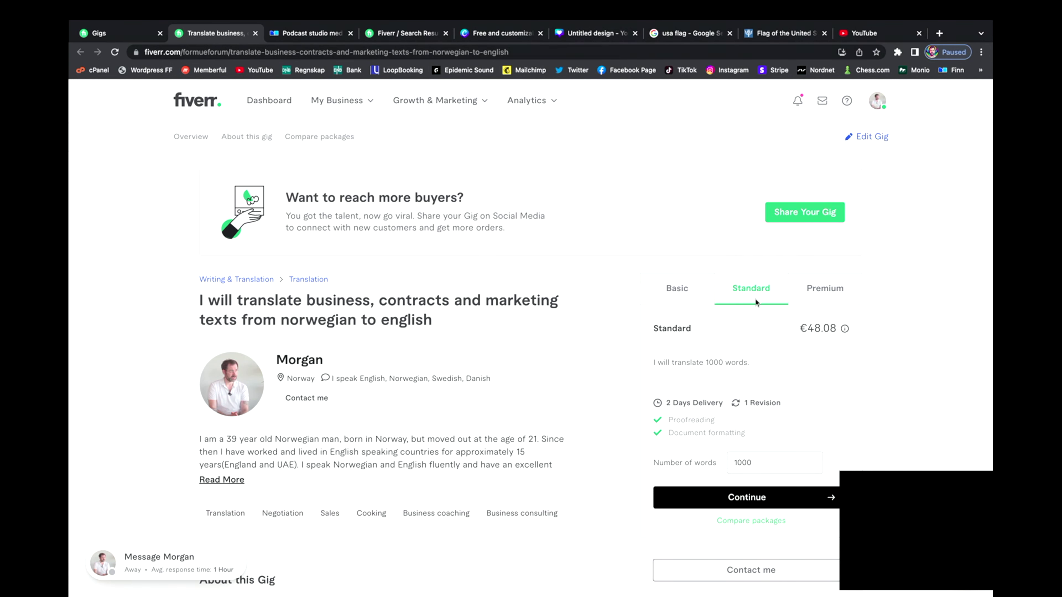
pyautogui.click(686, 295)
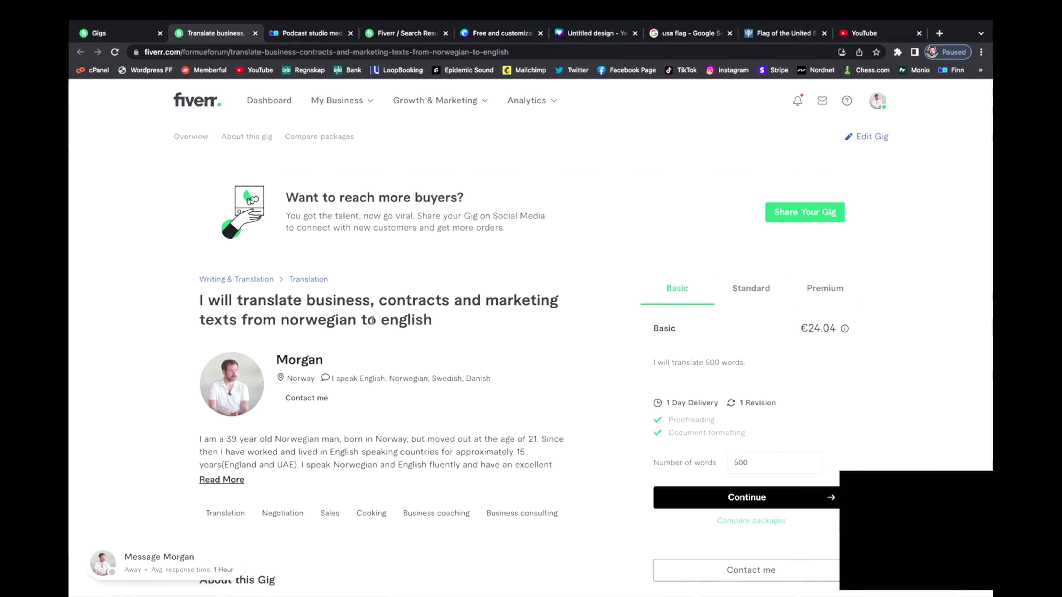